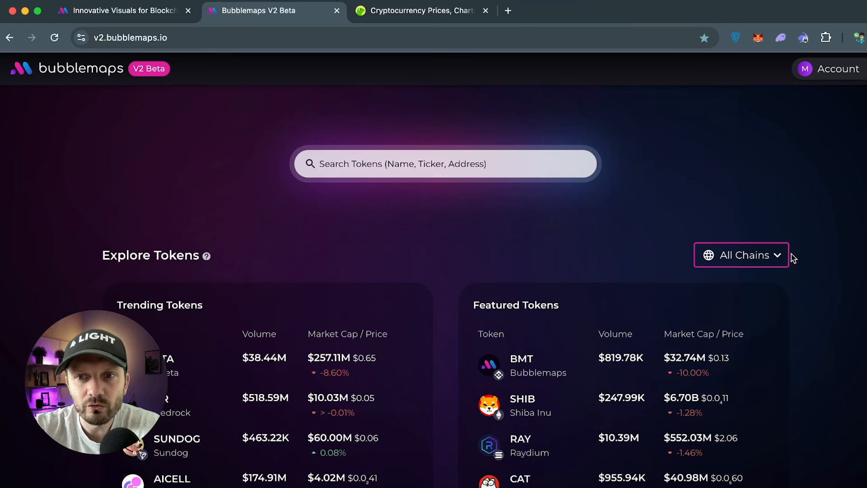
Step: Filter the explored tokens to the TON chain and look over the trending list
scroll(792, 253, "down", 1)
scroll(806, 234, "up", 1)
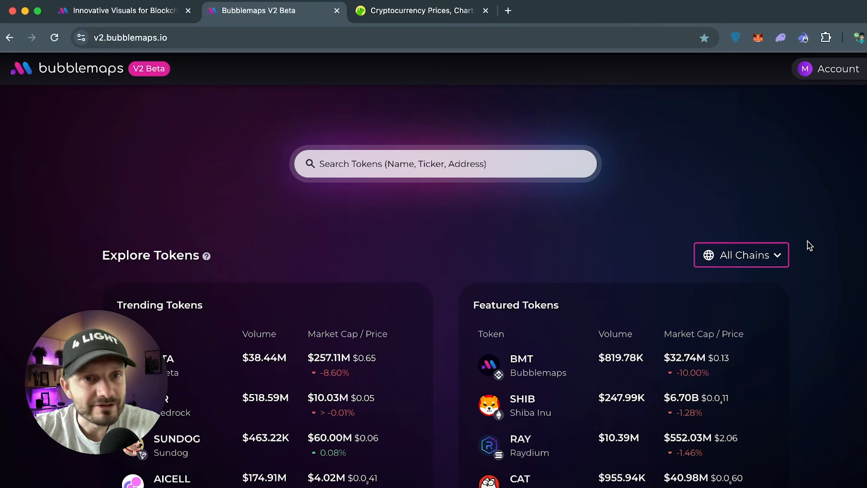
left_click(773, 257)
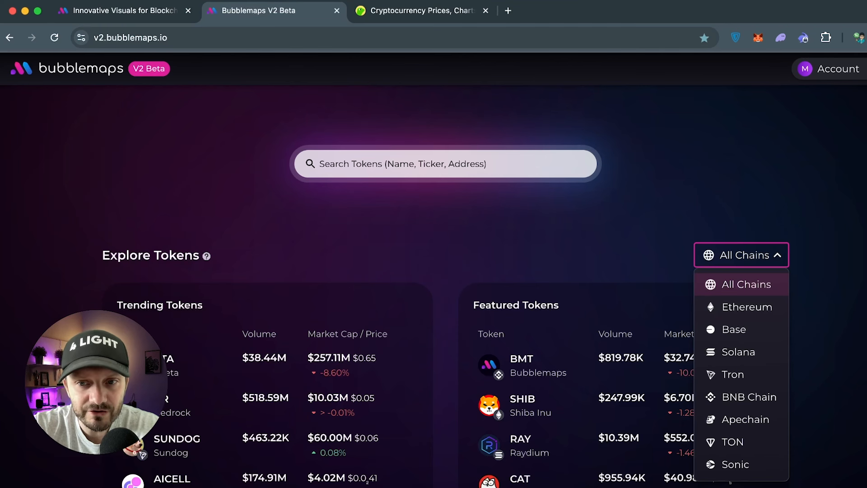
left_click(742, 447)
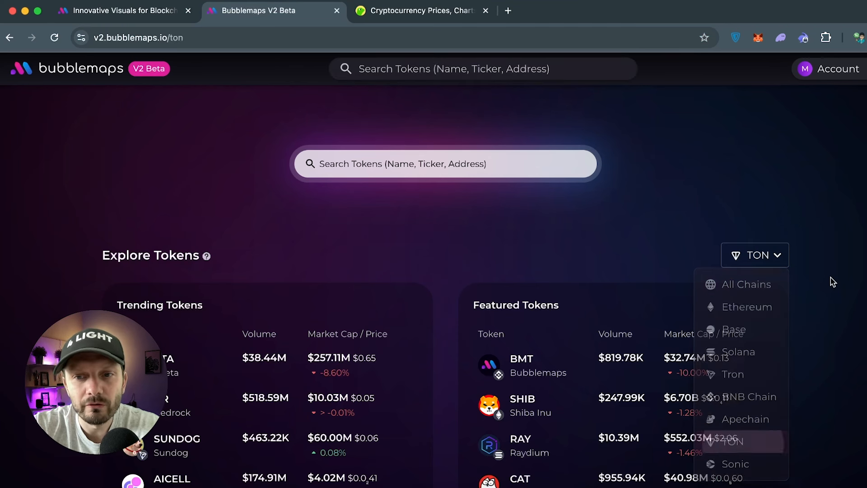
scroll(828, 277, "down", 3)
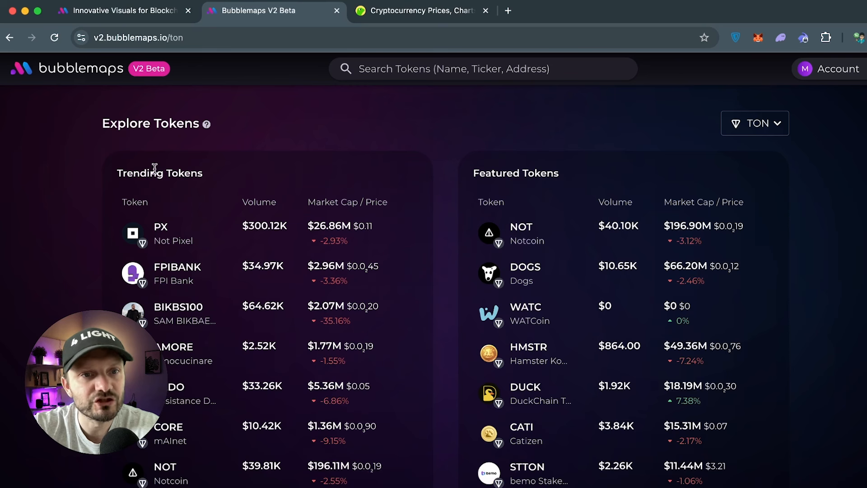
scroll(211, 186, "down", 5)
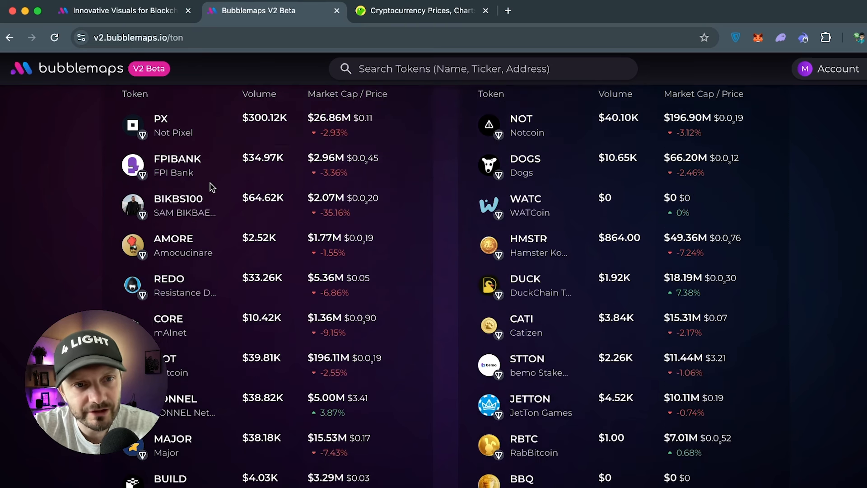
scroll(211, 186, "up", 5)
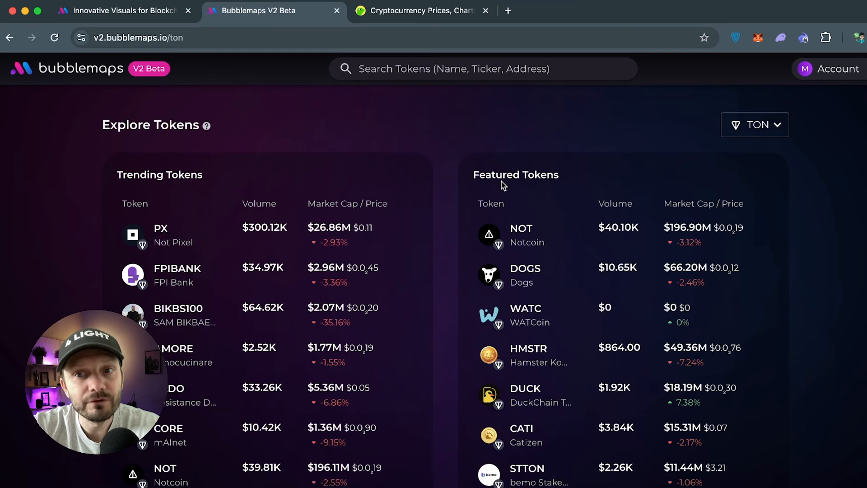
Step: Open the featured TON tokens HMSTR, DOGS, CATI and NOT, each in its own new browser tab
scroll(501, 175, "down", 1)
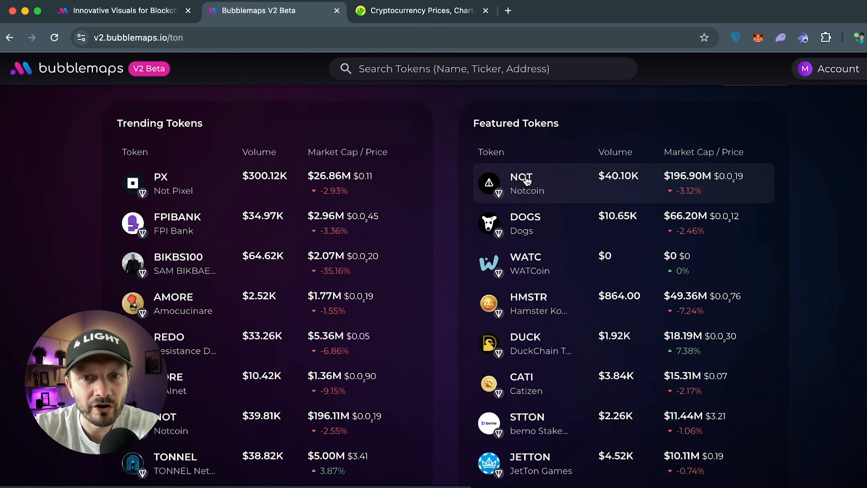
scroll(533, 253, "down", 1)
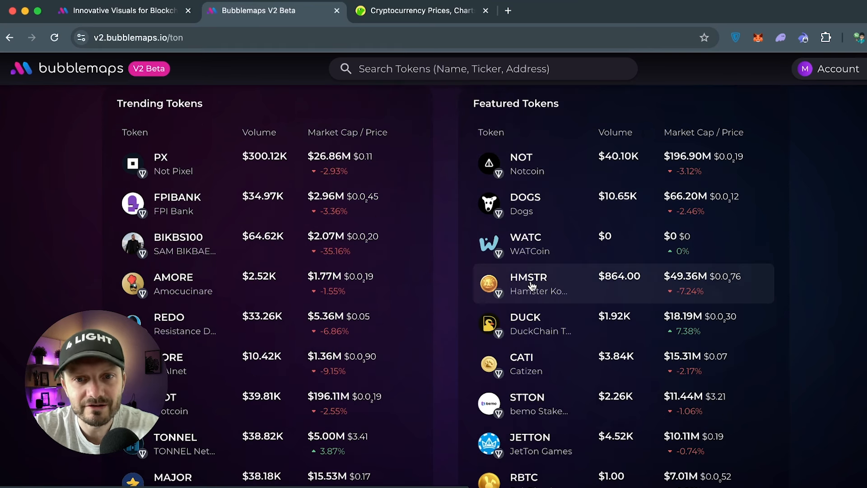
scroll(531, 332, "down", 1)
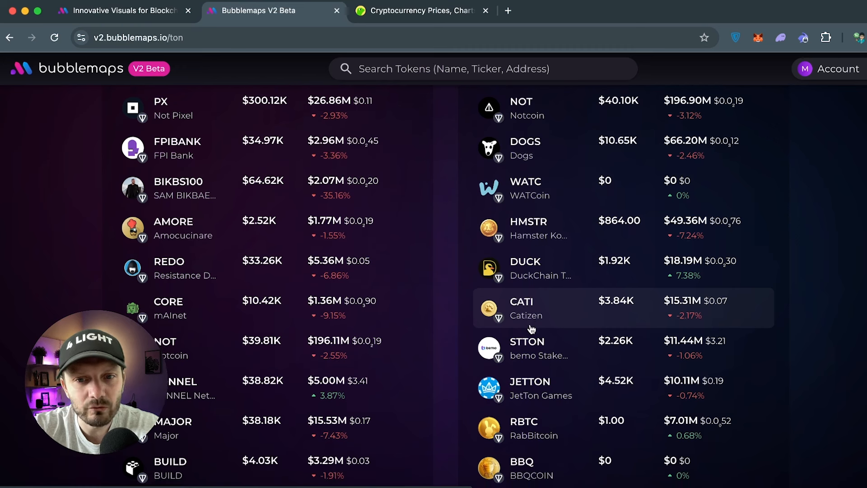
scroll(533, 239, "up", 1)
right_click(532, 238)
left_click(556, 242)
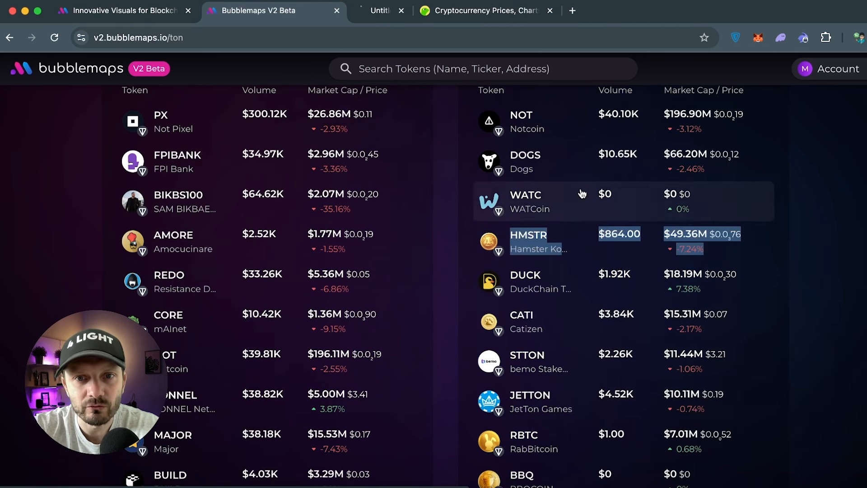
right_click(535, 156)
left_click(552, 159)
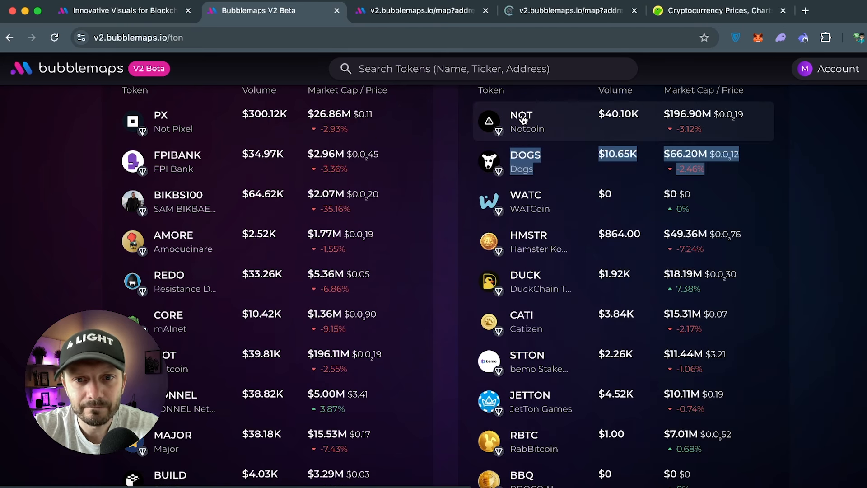
right_click(523, 320)
left_click(564, 294)
right_click(516, 112)
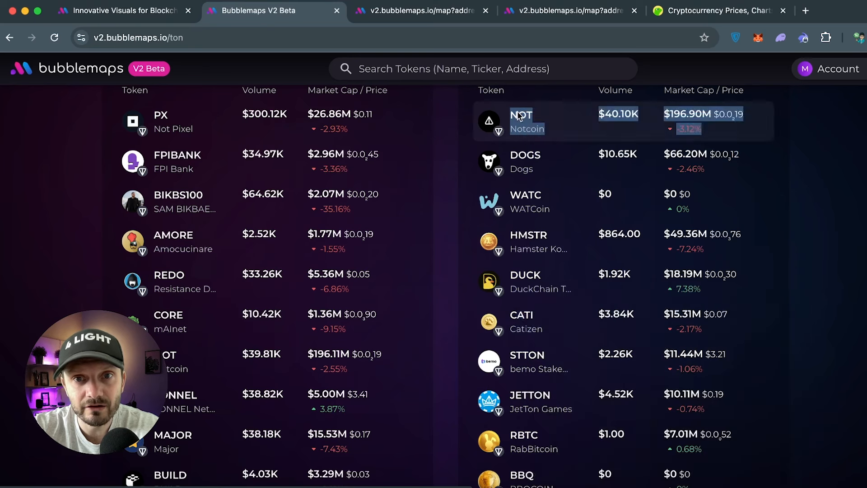
left_click(537, 119)
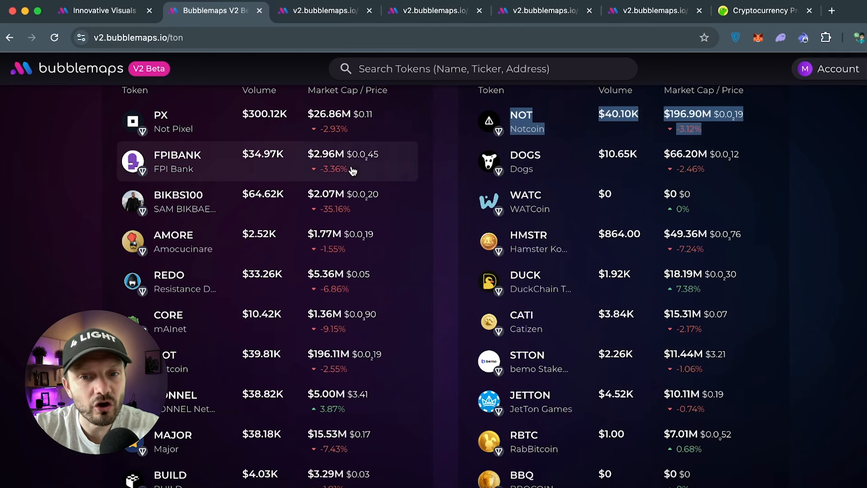
Step: Switch to CoinGecko and open the TON ecosystem's coin list from its ranking of chains
left_click(759, 11)
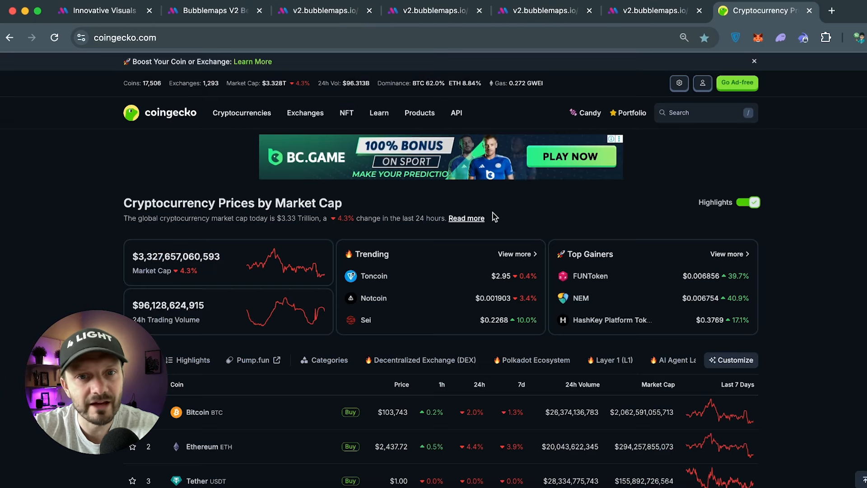
mouse_move(236, 114)
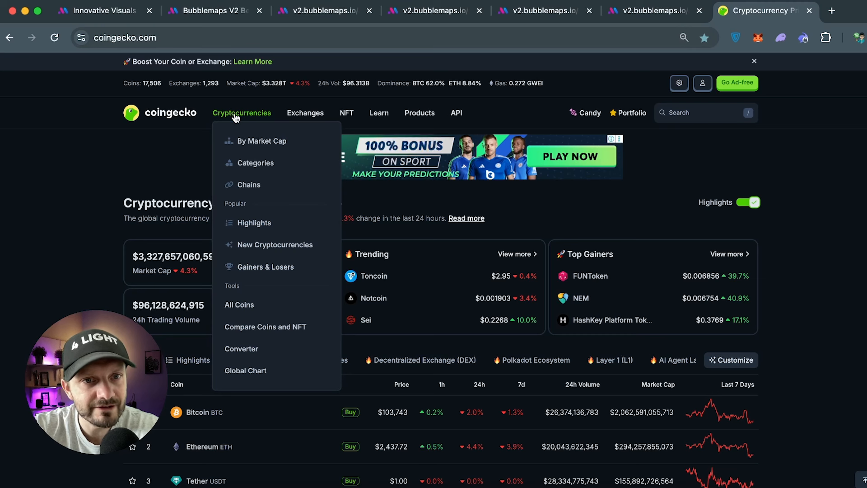
left_click(250, 186)
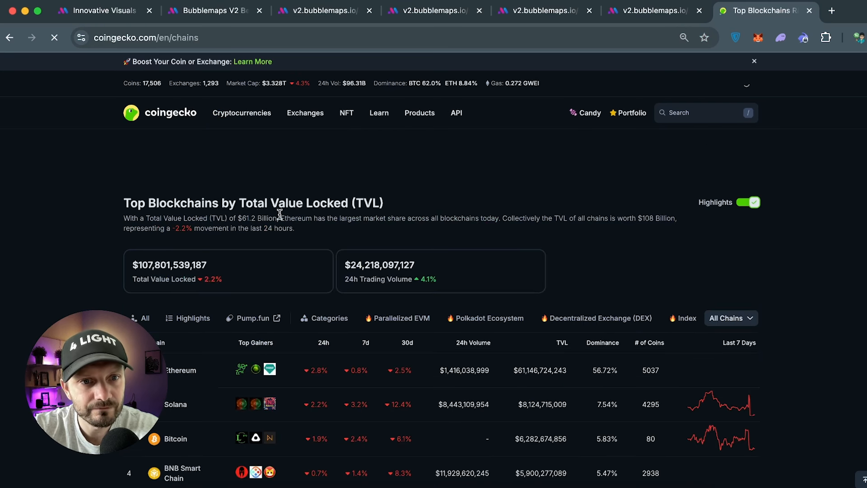
scroll(209, 324, "down", 3)
scroll(198, 331, "down", 12)
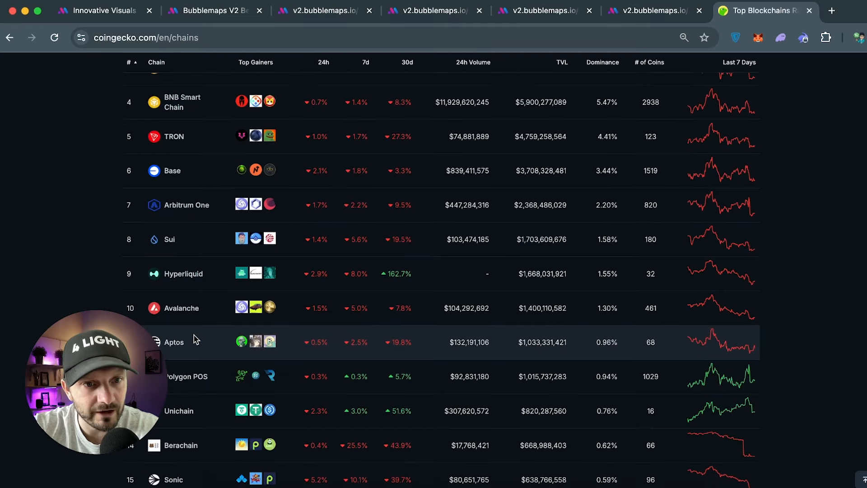
scroll(190, 341, "down", 6)
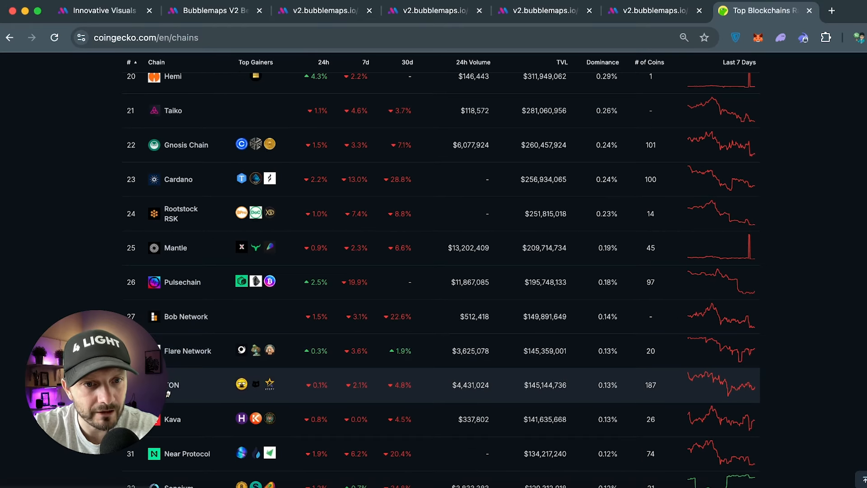
left_click(172, 389)
Step: Open X Empire from the TON ecosystem coin list and copy its contract address
scroll(262, 316, "down", 6)
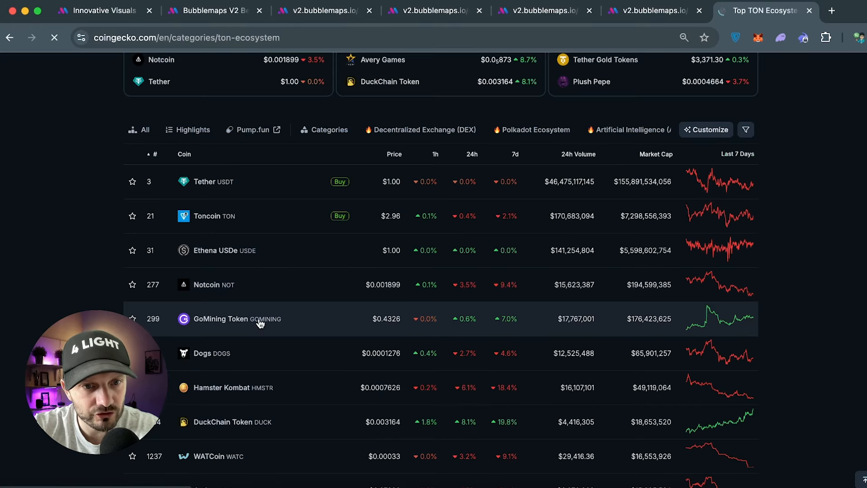
scroll(226, 339, "down", 1)
scroll(221, 352, "down", 4)
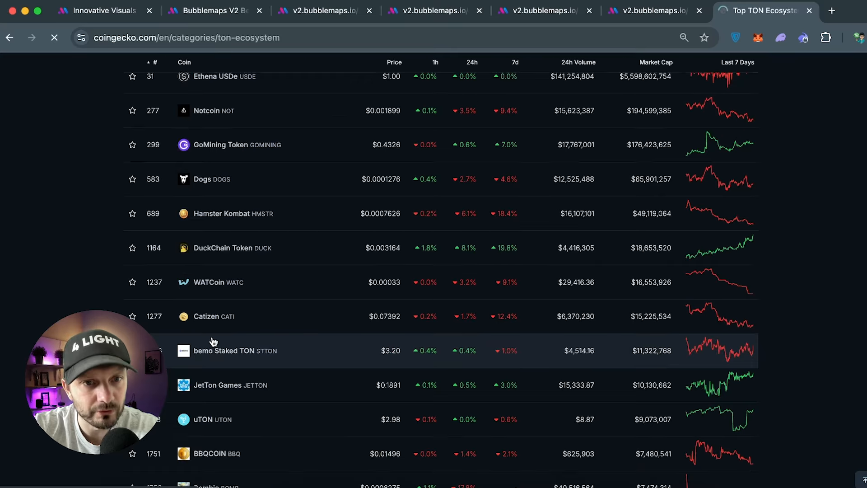
scroll(226, 199, "up", 2)
scroll(219, 246, "down", 3)
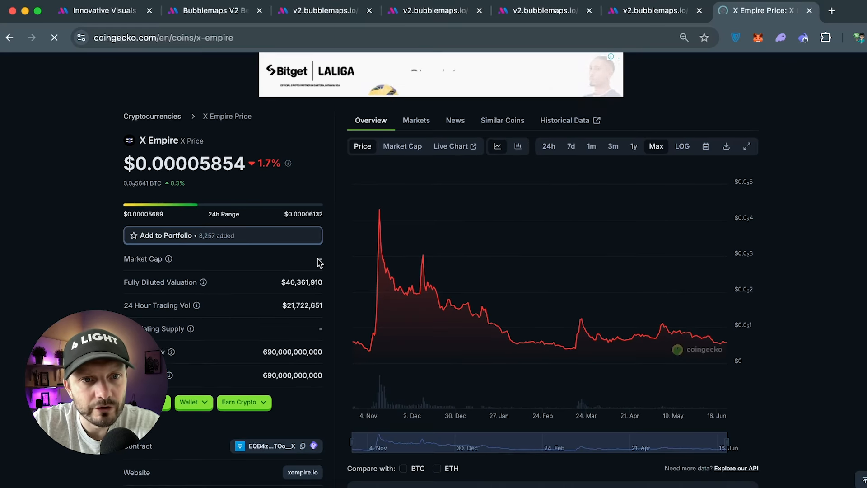
scroll(320, 263, "down", 3)
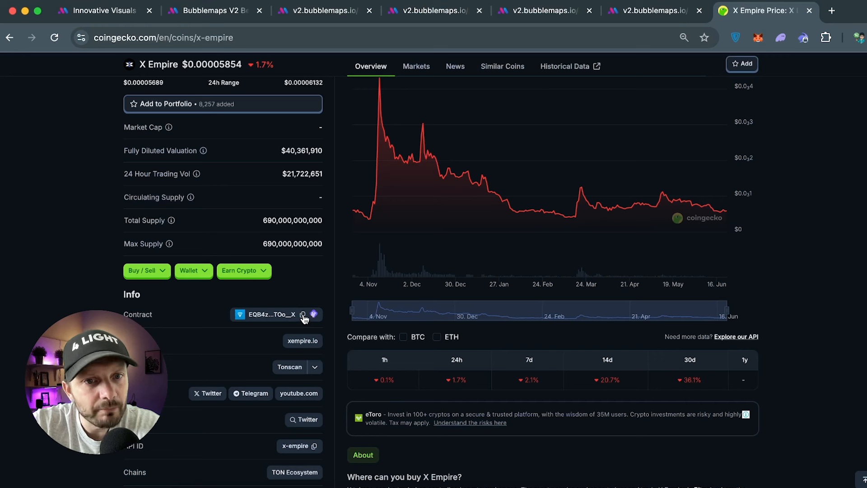
left_click(303, 316)
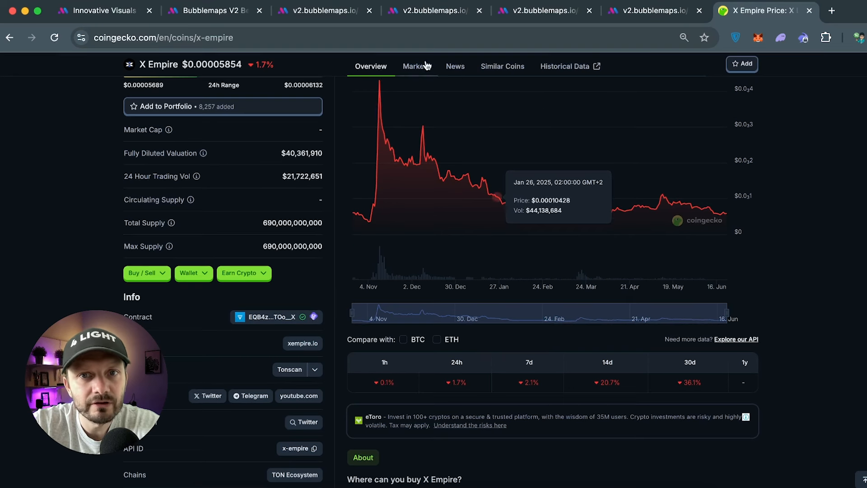
Step: Switch back to Bubblemaps, search for the copied contract address and open the X Empire map on TON
left_click(207, 12)
scroll(405, 202, "up", 5)
left_click(396, 169)
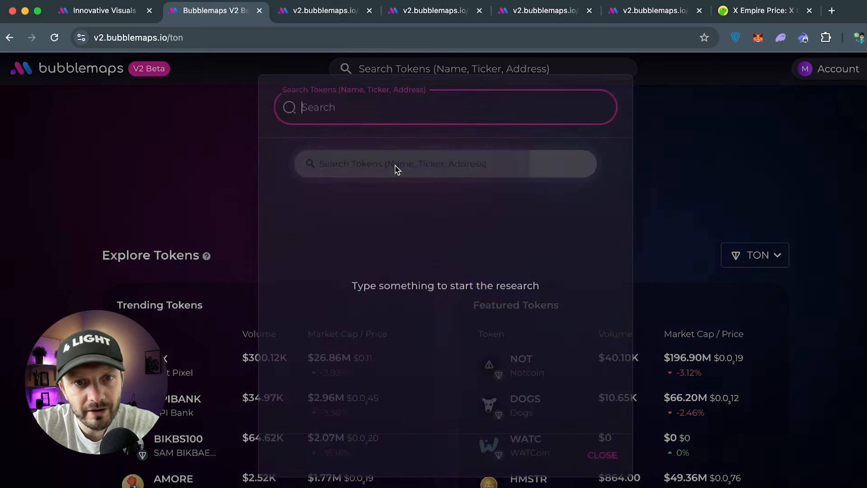
key("super+v")
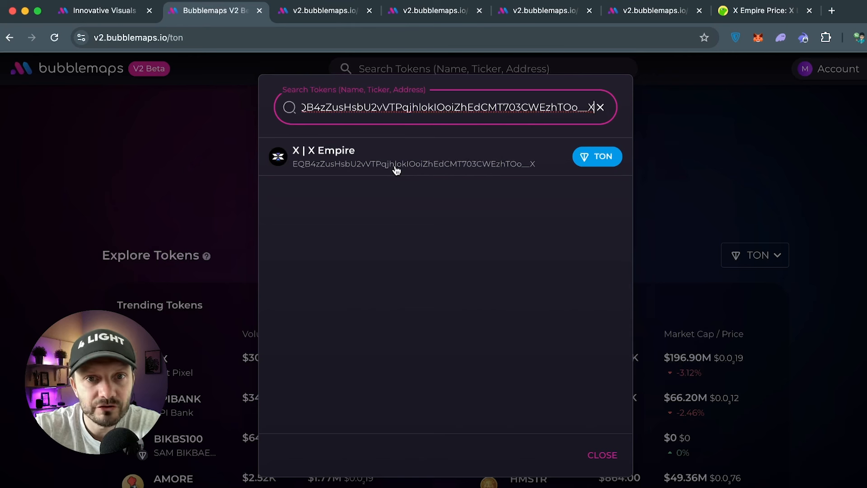
left_click(334, 150)
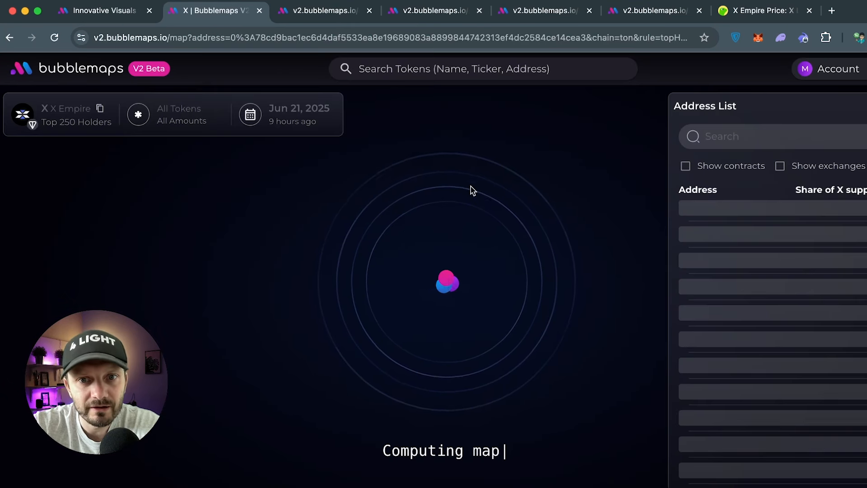
Step: Close the Innovative Visuals page, and close the CoinGecko page after reviewing X Empire's price and supply data
left_click(149, 10)
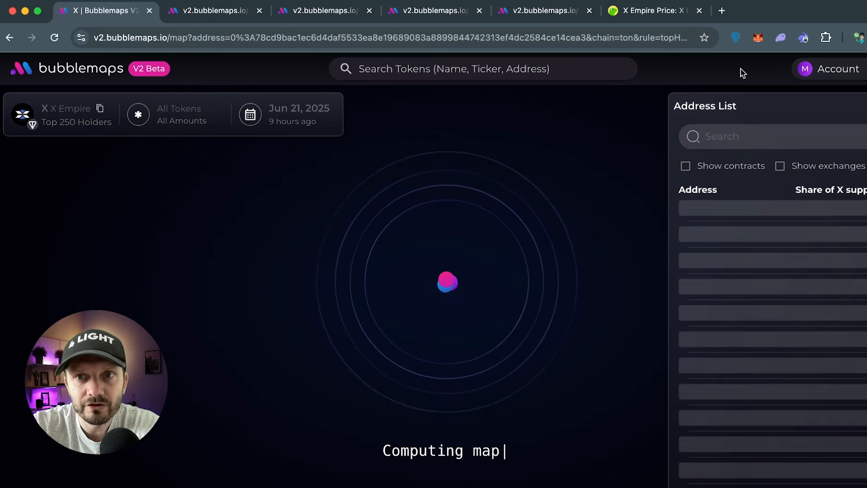
left_click(772, 13)
scroll(232, 257, "up", 7)
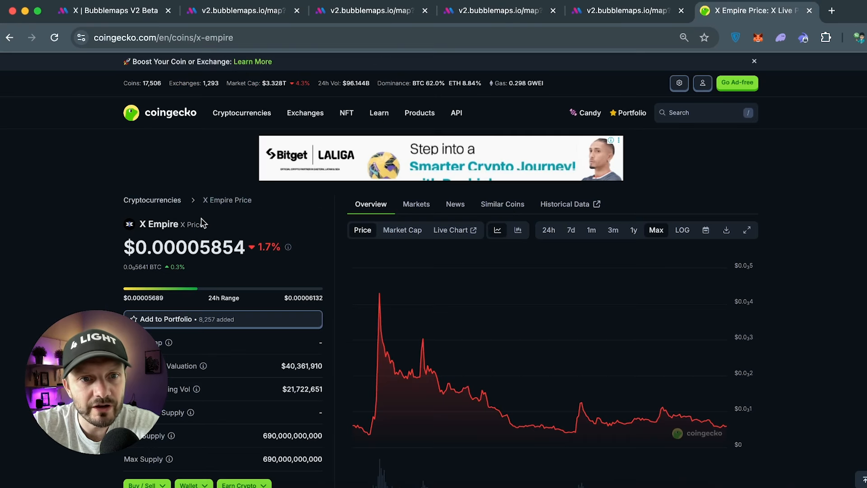
scroll(262, 271, "down", 5)
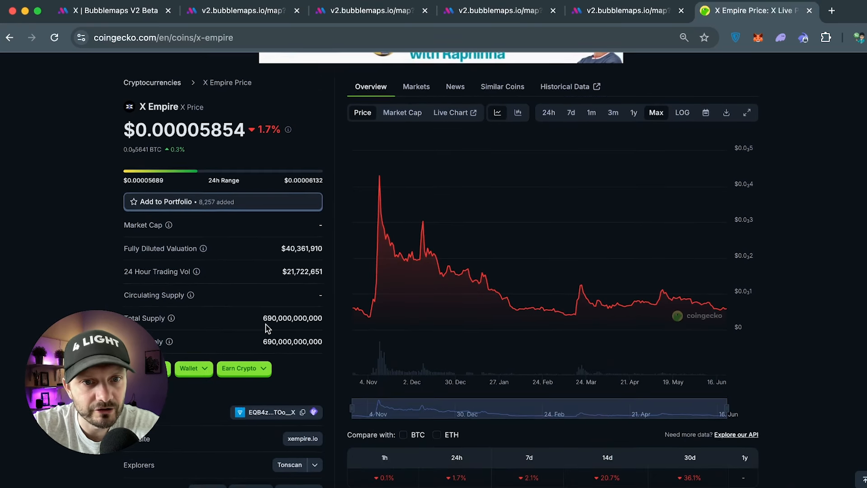
left_click(809, 11)
left_click(139, 17)
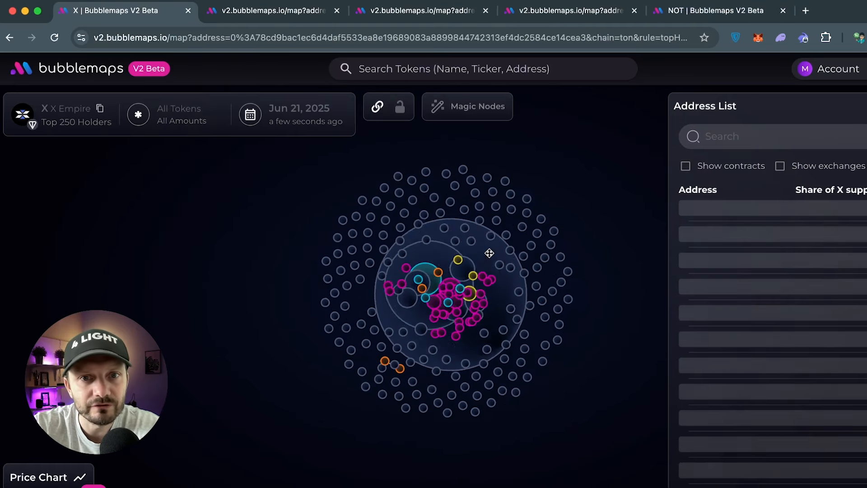
Step: Inspect the details of X Empire's largest holder and of wallets #47 and #14 in the magenta cluster
left_click(494, 246)
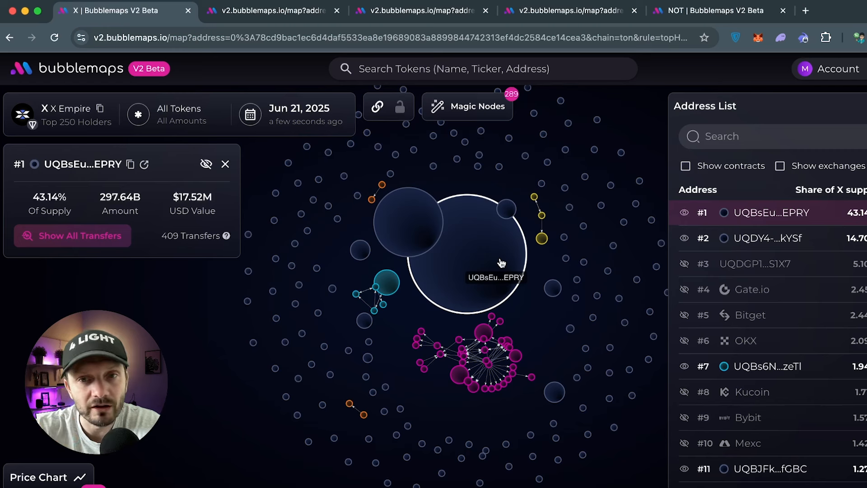
scroll(493, 279, "up", 5)
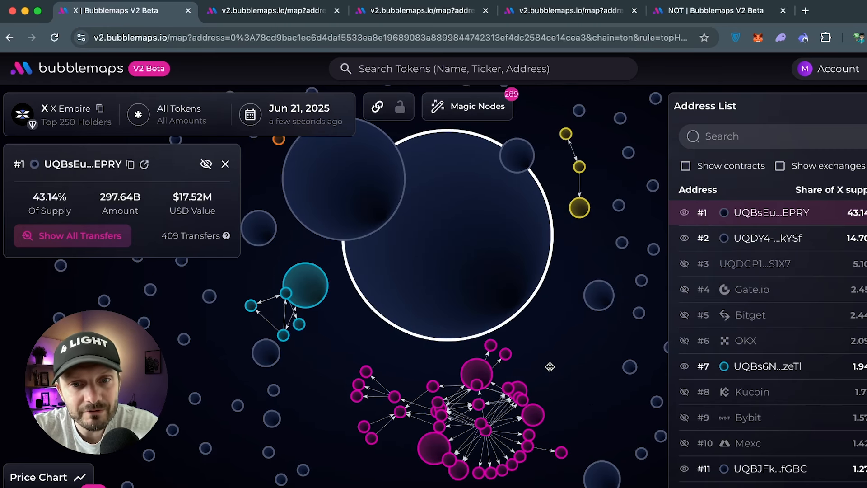
left_click_drag(524, 423, 471, 268)
left_click(416, 280)
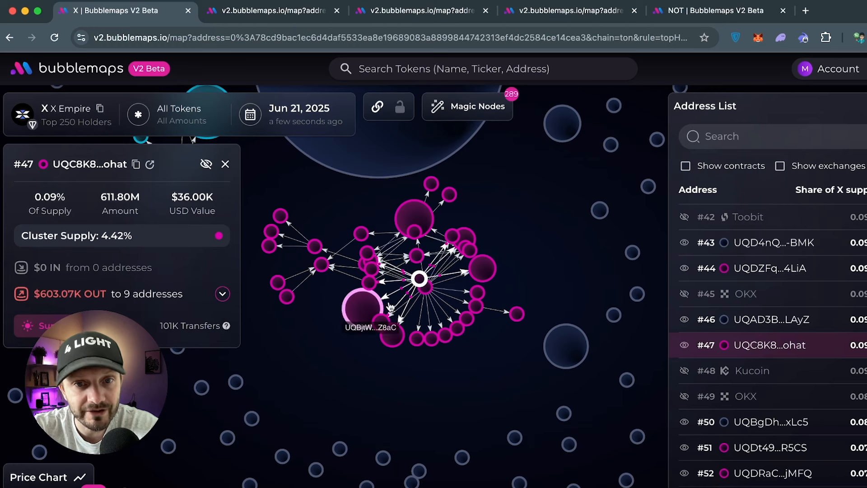
left_click(361, 316)
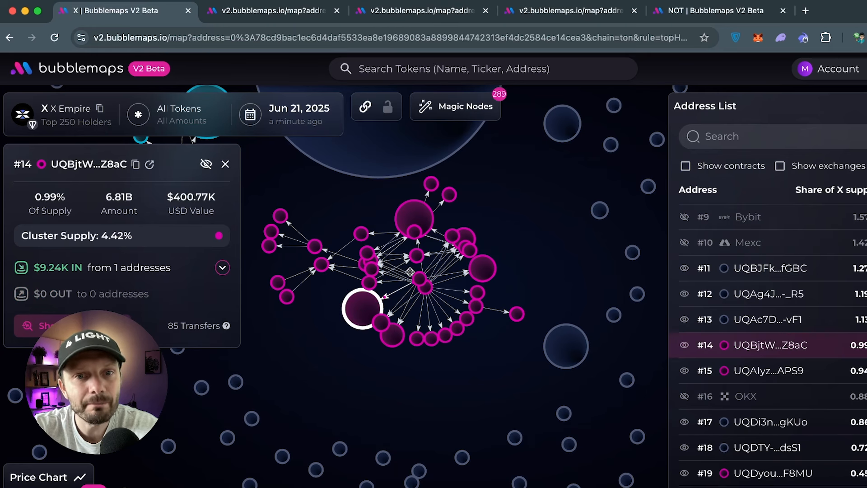
left_click(421, 279)
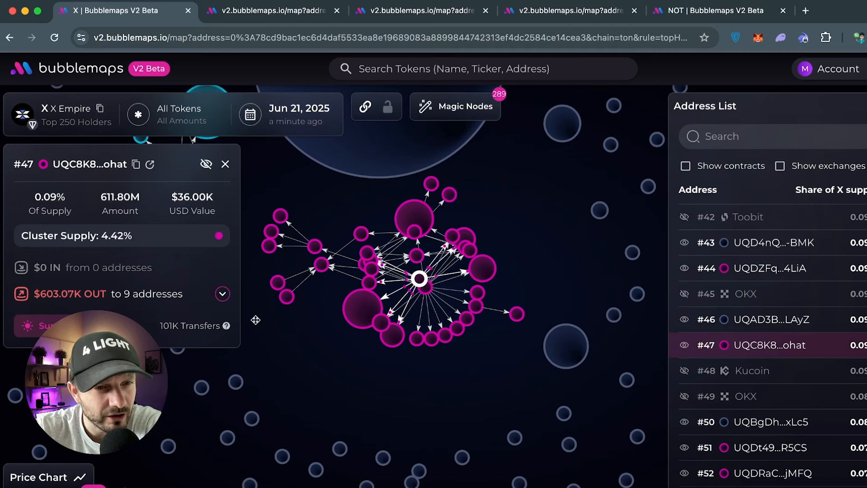
Step: Inspect wallets #15 and #35 in the magenta cluster, including the cluster's supply breakdown
left_click(414, 218)
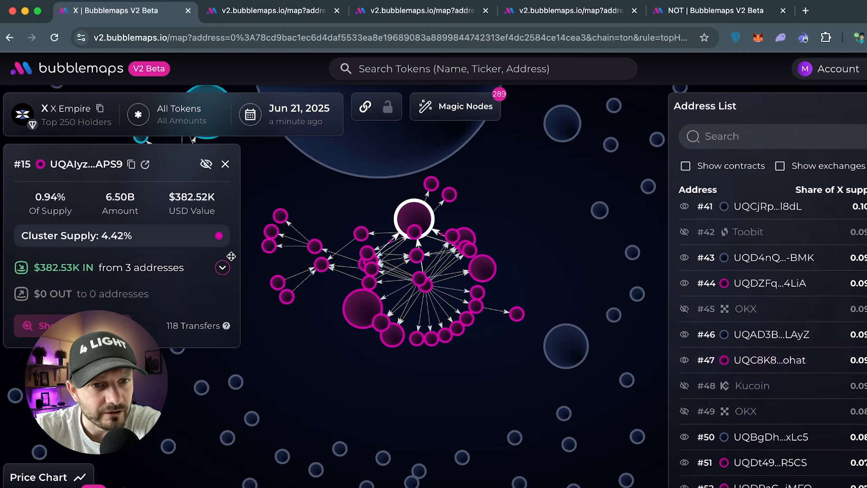
left_click(425, 287)
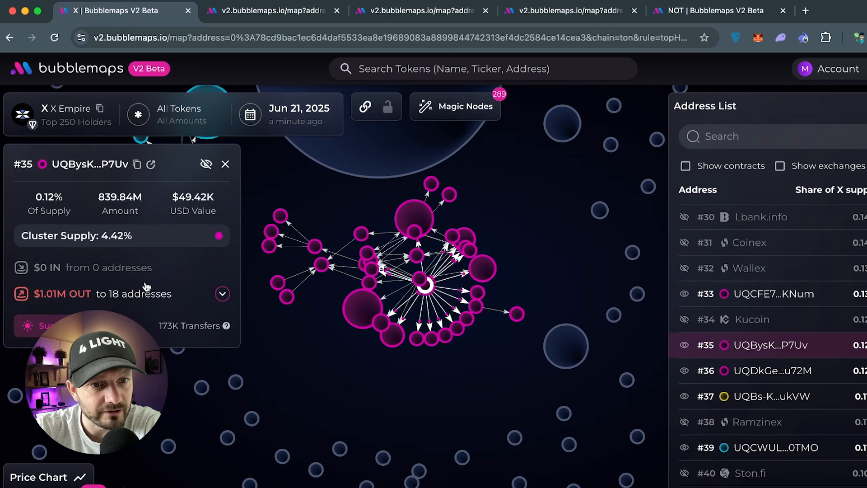
mouse_move(113, 233)
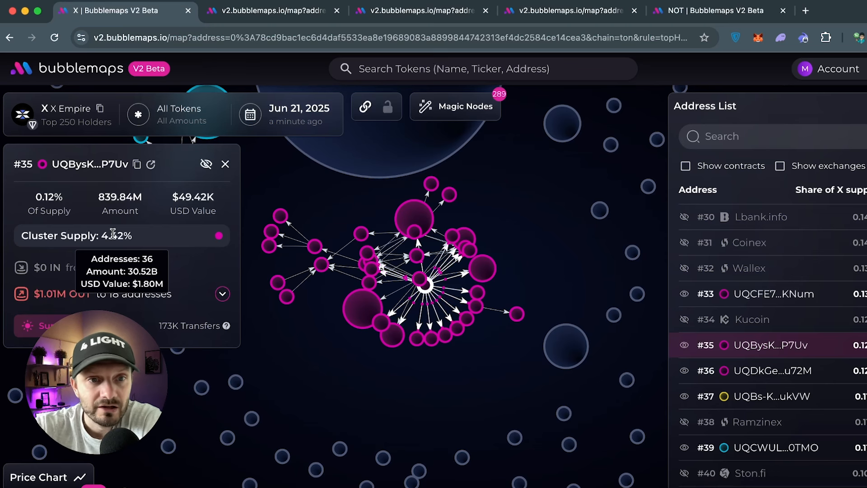
scroll(526, 228, "down", 3)
scroll(527, 228, "down", 3)
left_click_drag(527, 228, 531, 317)
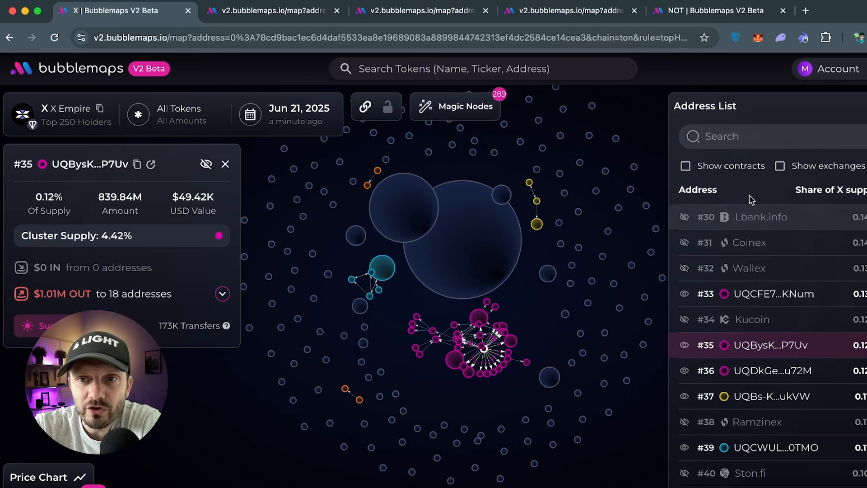
left_click(814, 169)
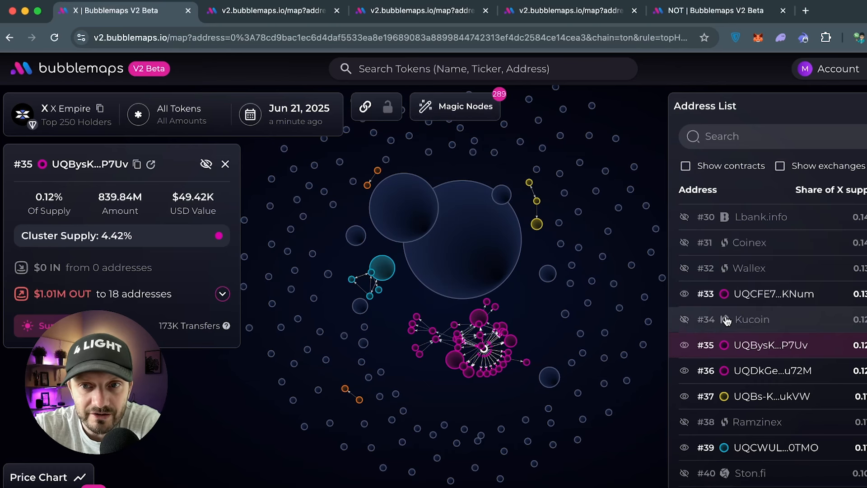
left_click(685, 321)
left_click(685, 321)
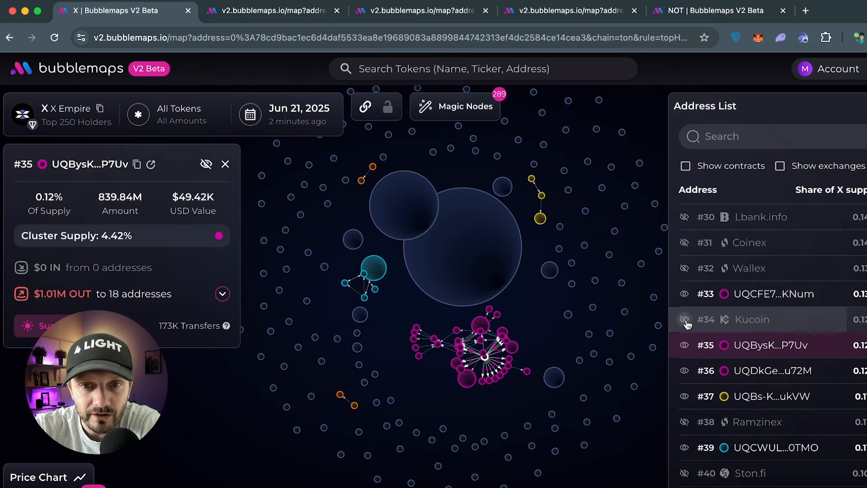
left_click(684, 320)
left_click(685, 319)
Step: Make the hidden Coinex exchange wallet (#31) visible on the map and inspect its details and cluster supply
scroll(692, 254, "up", 2)
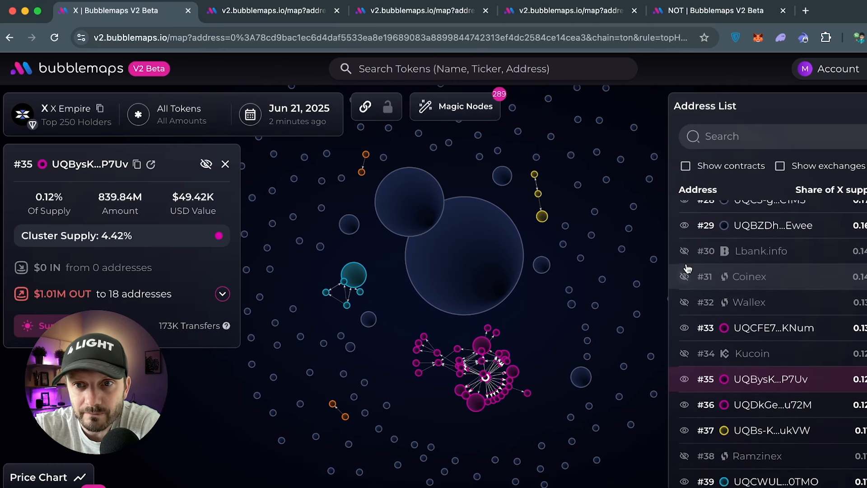
left_click(684, 280)
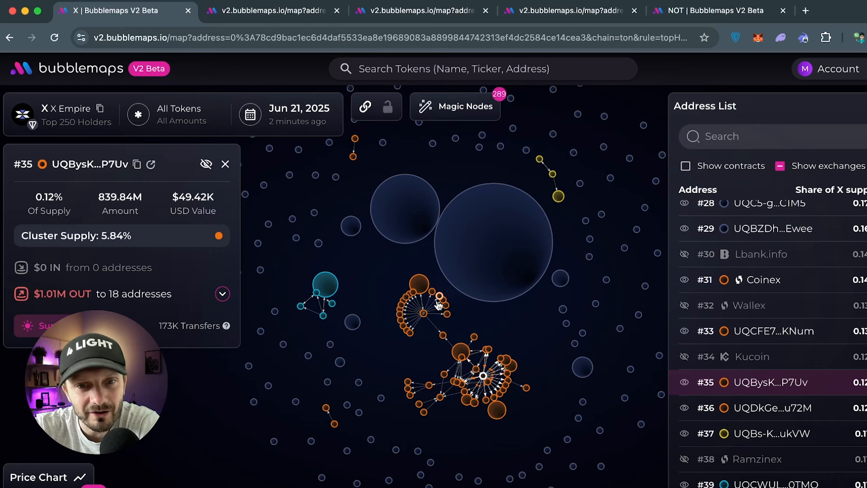
left_click(423, 316)
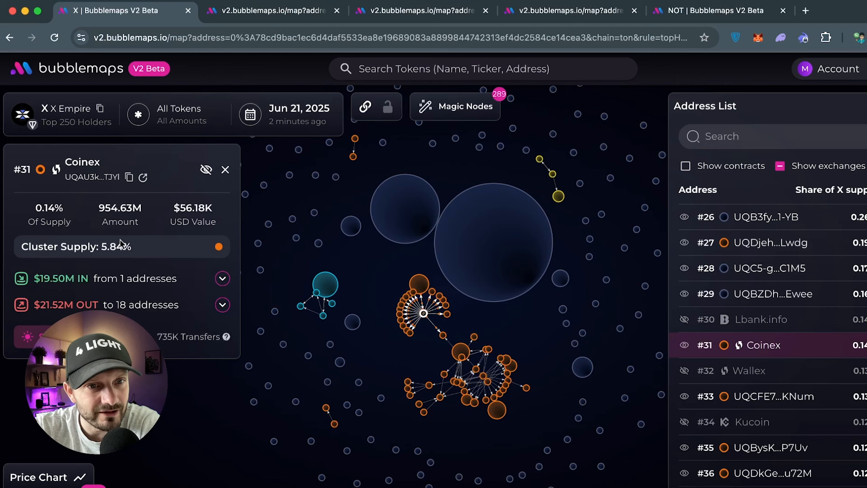
mouse_move(119, 248)
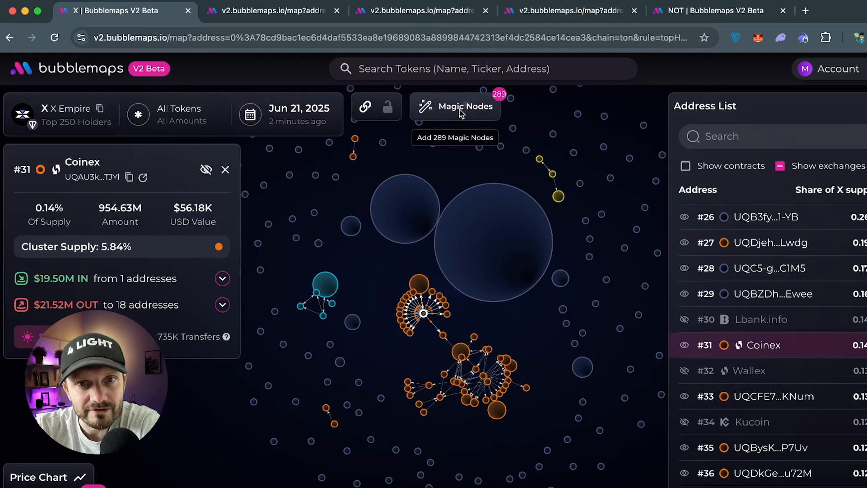
Step: Add the available Magic Nodes to the X Empire map and reposition the largest bubble to spread out the cluster
left_click(455, 118)
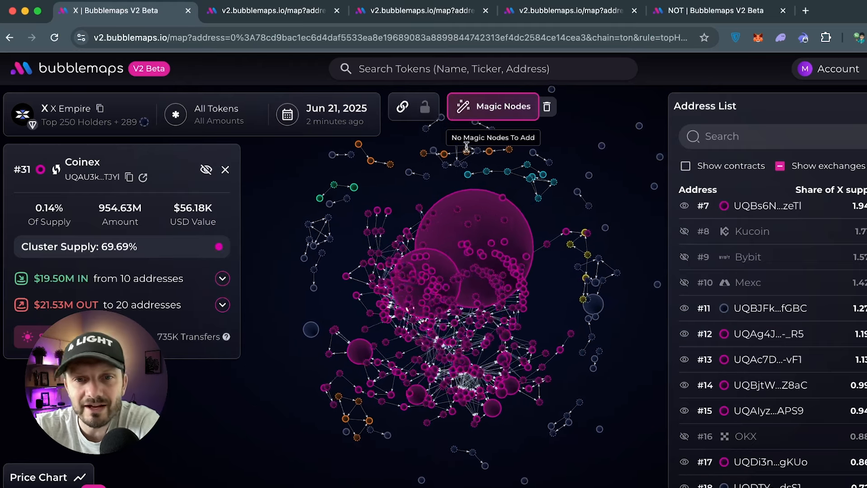
left_click_drag(463, 285, 511, 196)
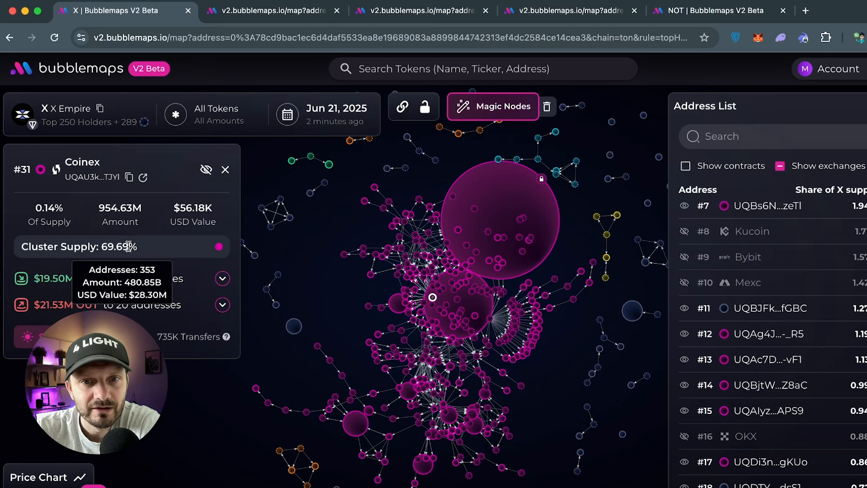
Step: Set the X Empire map date to October 11, 2024 and inspect the largest holder and the supernode wallet with the most links
left_click(338, 116)
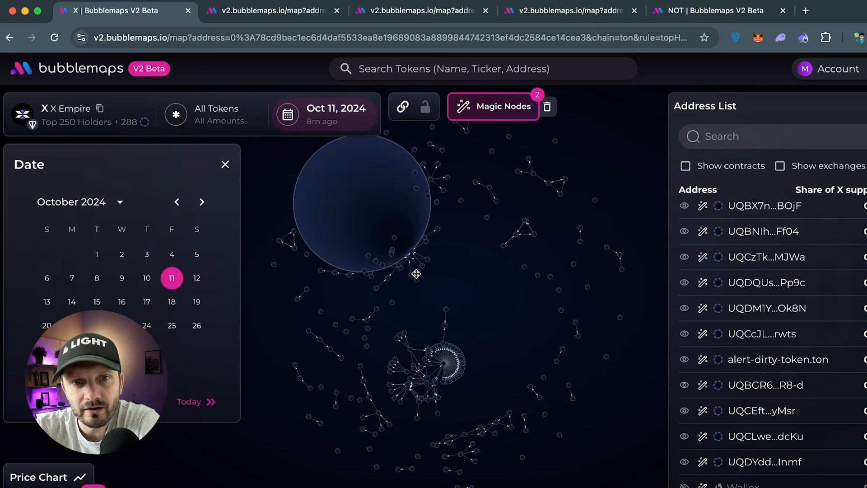
left_click(352, 199)
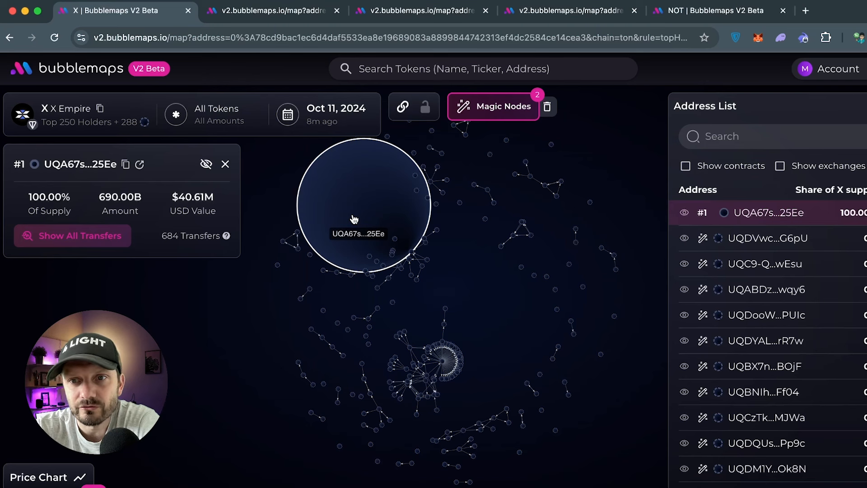
mouse_move(364, 214)
left_mouse_down()
mouse_move(348, 251)
mouse_move(348, 224)
mouse_move(364, 218)
left_mouse_up()
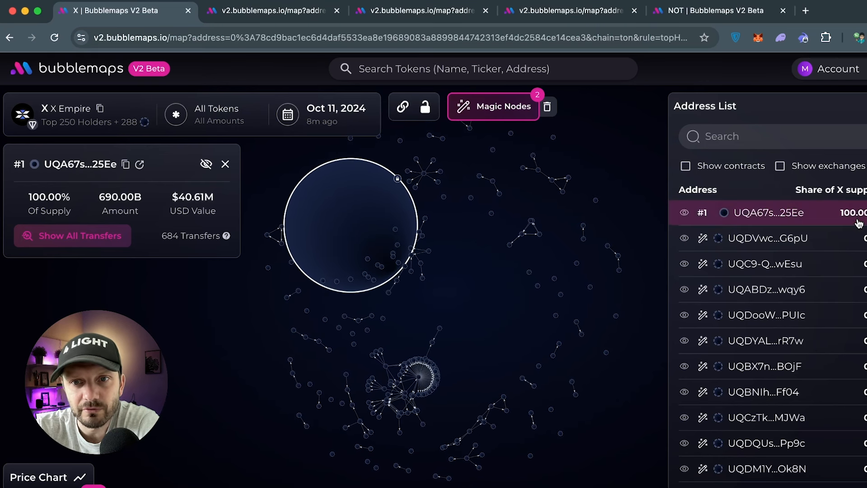
left_click(412, 383)
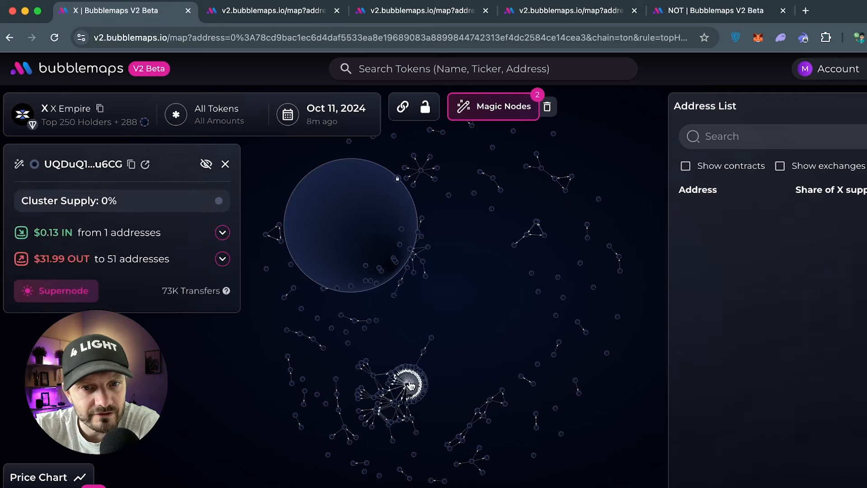
left_click(359, 201)
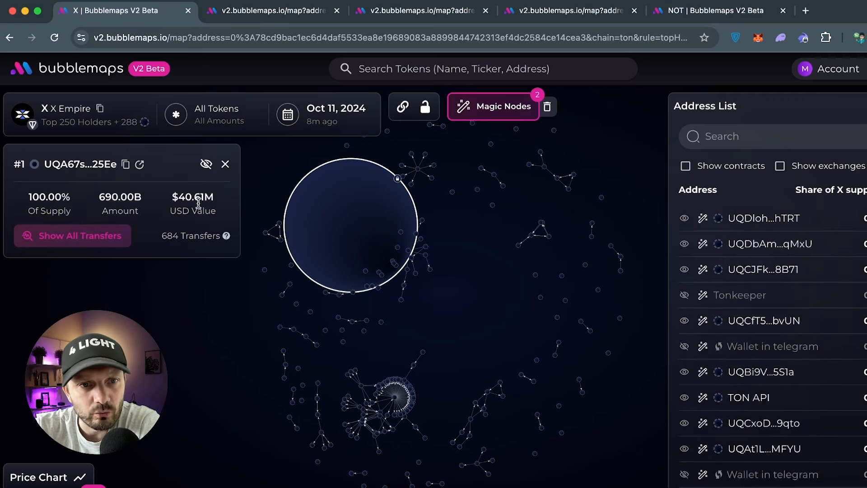
Step: Set the map date to October 12, 2024 and inspect the largest holder's outgoing transfers and cluster supply
left_click(352, 113)
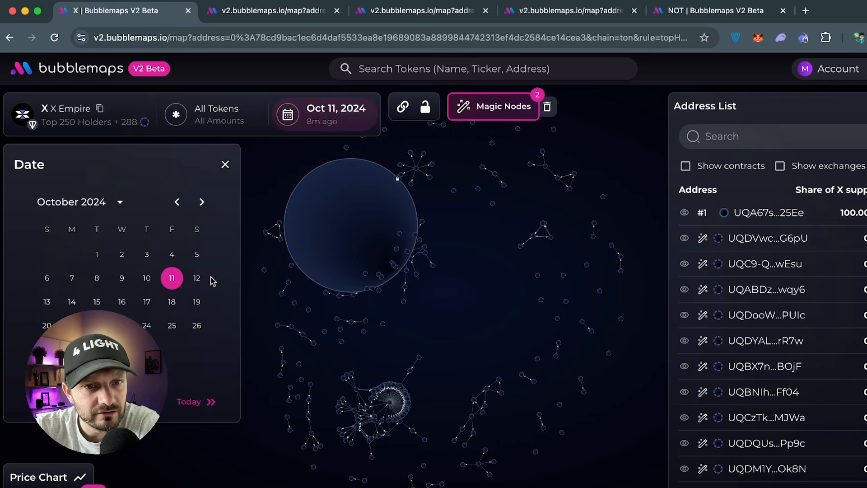
left_click(197, 283)
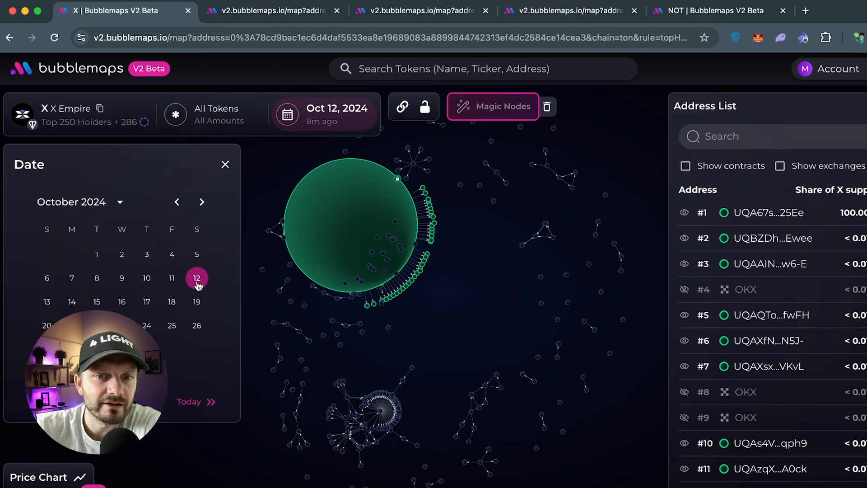
mouse_move(356, 221)
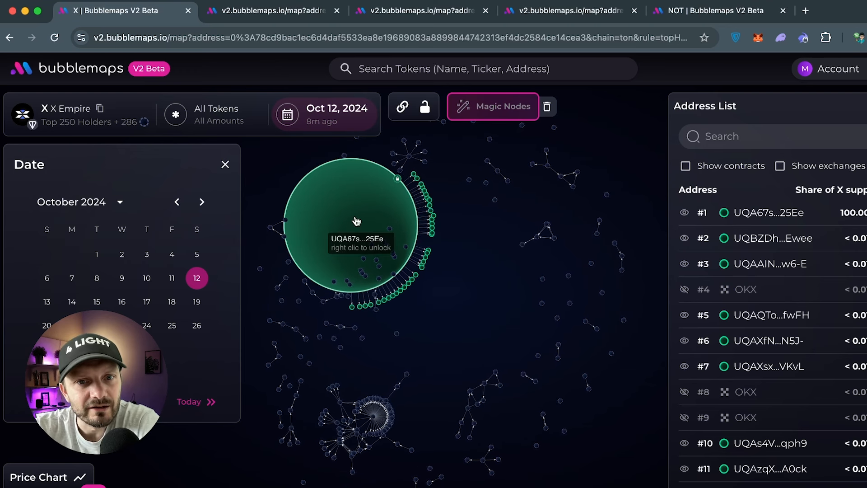
mouse_move(410, 173)
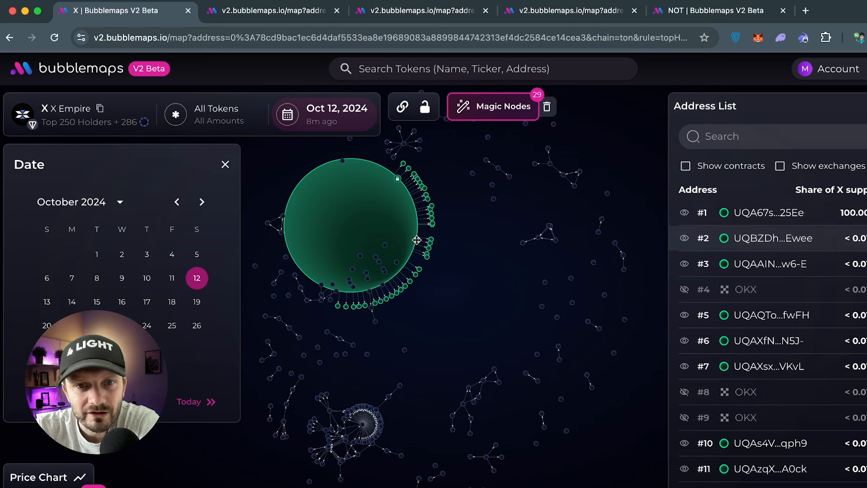
left_click(356, 237)
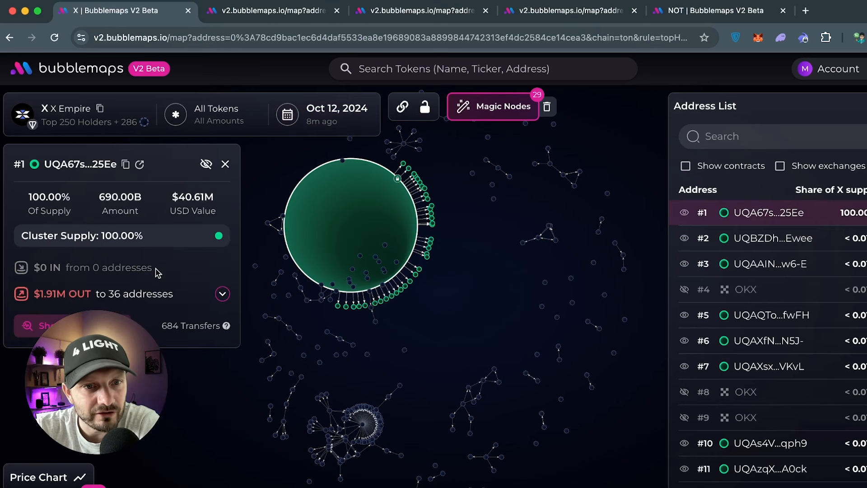
mouse_move(137, 234)
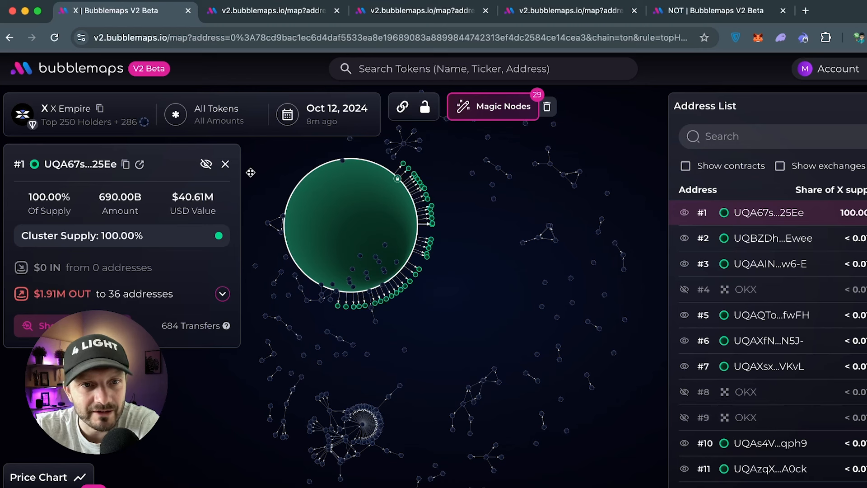
Step: Load the map for October 13, 17 and 31, 2024 in turn, and return it to October 17
left_click(328, 107)
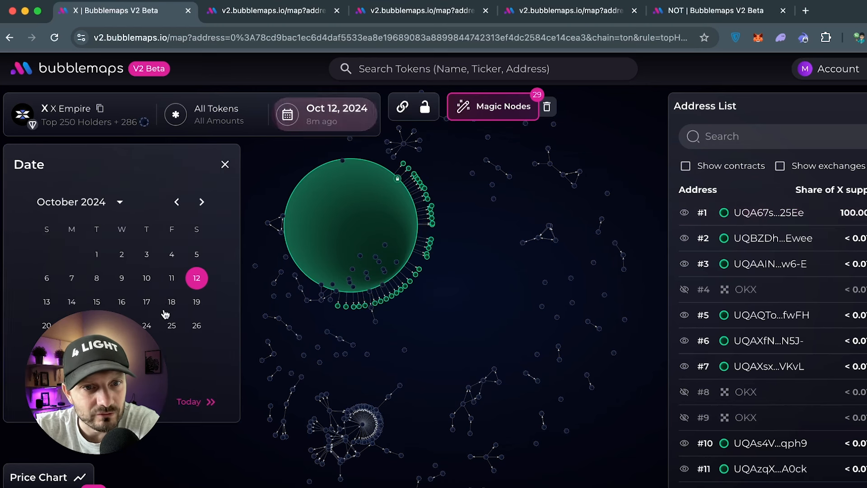
left_click(47, 302)
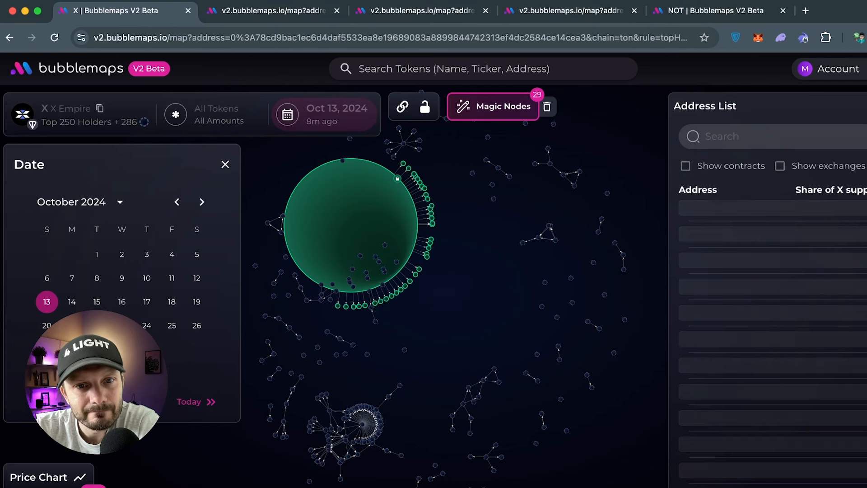
left_click(144, 302)
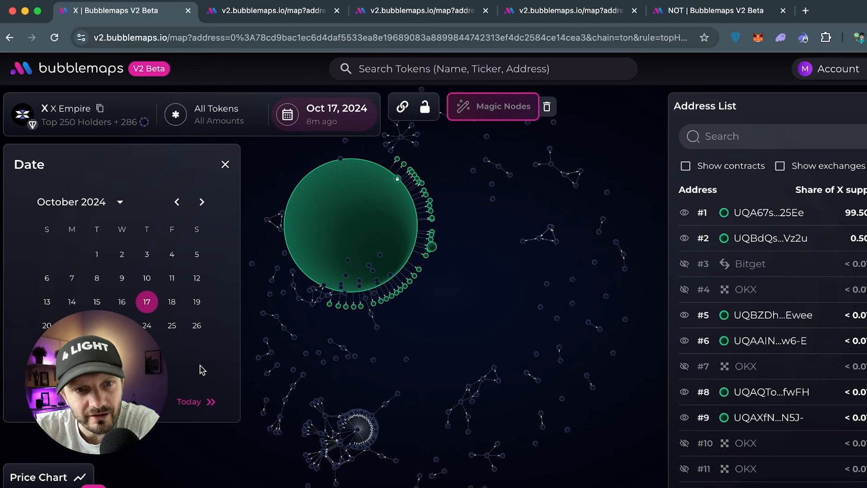
left_click(146, 349)
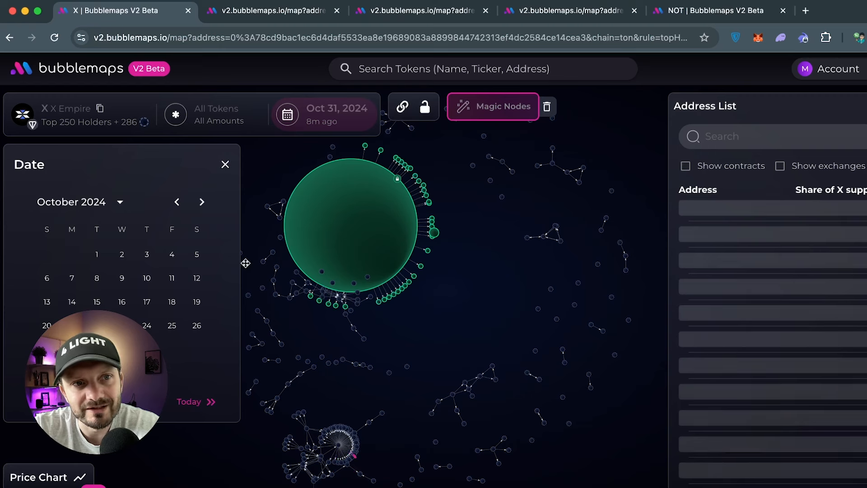
left_click(147, 302)
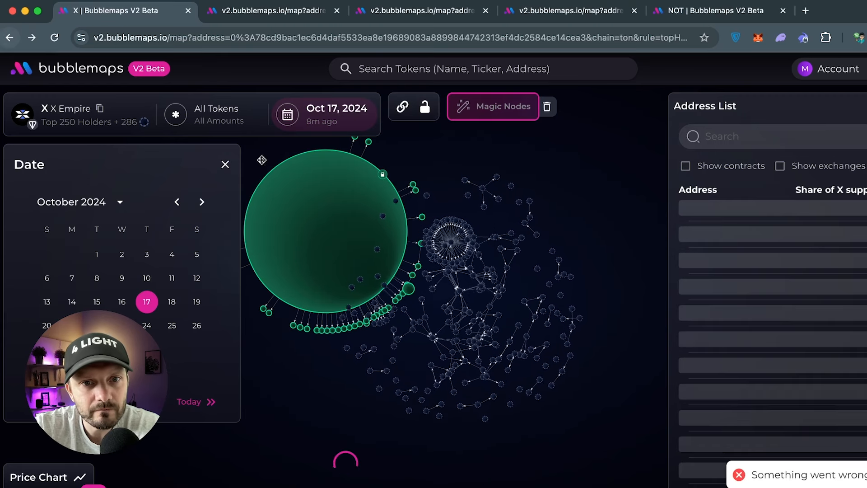
Step: Switch to the HMSTR map, inspect wallets #2 and #3, and pull the #3 bubble away from the others to expose its link
left_click(271, 9)
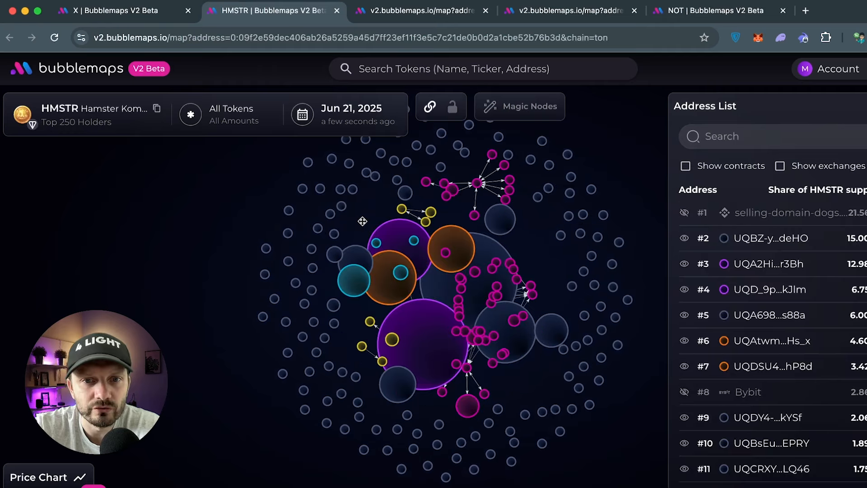
left_click(462, 232)
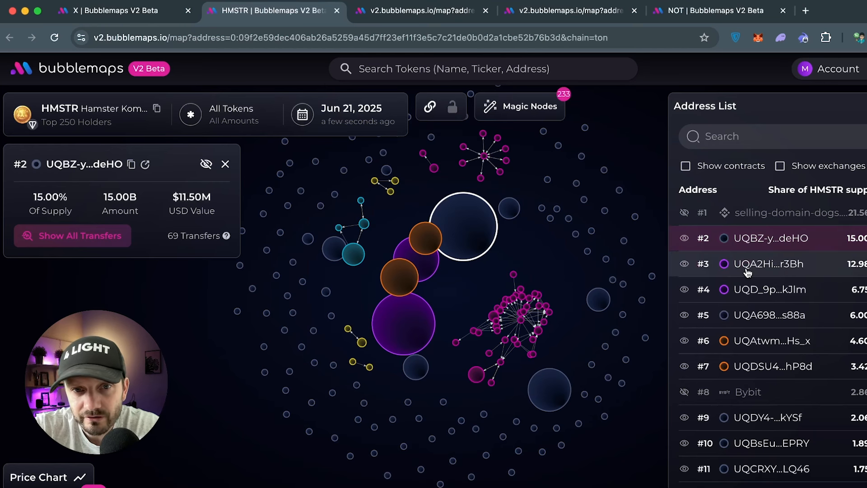
left_click(412, 343)
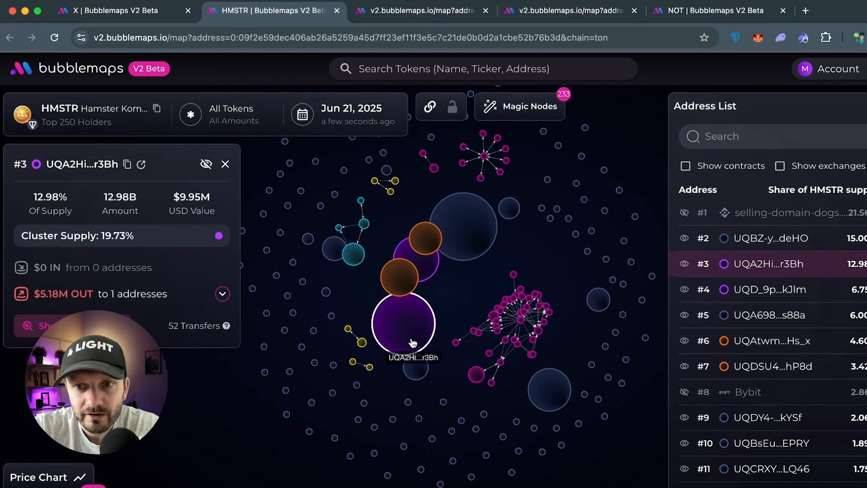
left_click_drag(434, 299, 575, 265)
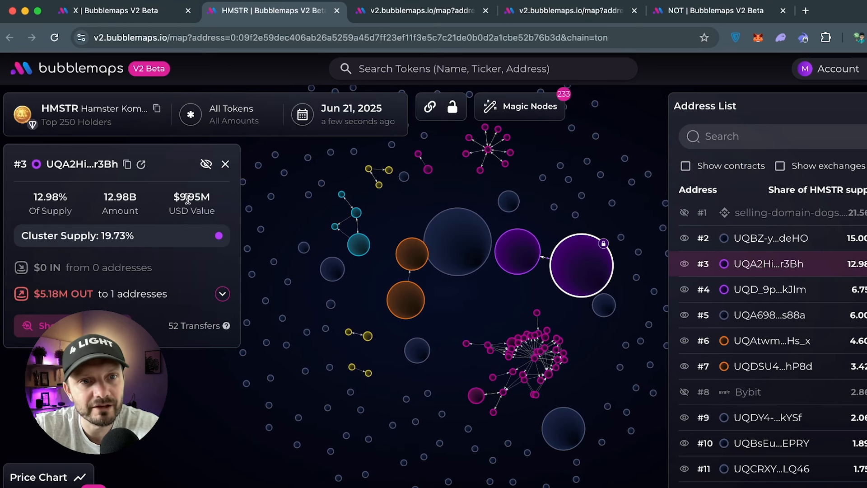
mouse_move(121, 238)
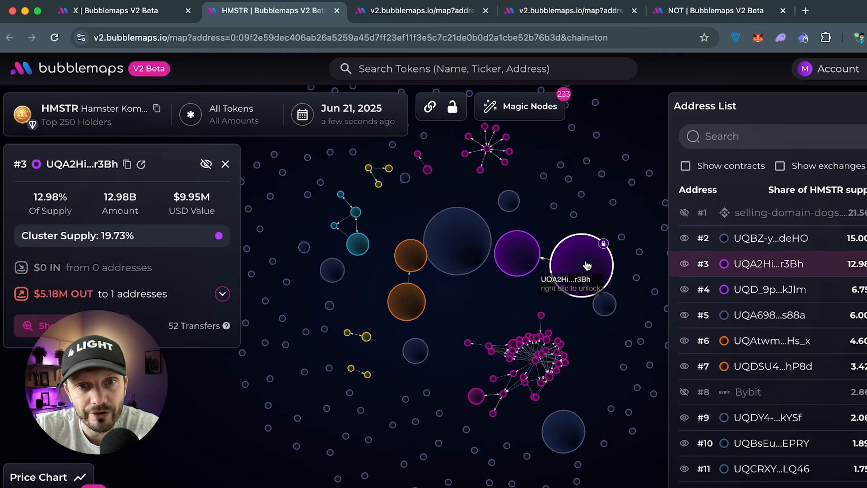
Step: Set the HMSTR map date to September 22, 2024 and inspect the largest holder
left_click(355, 123)
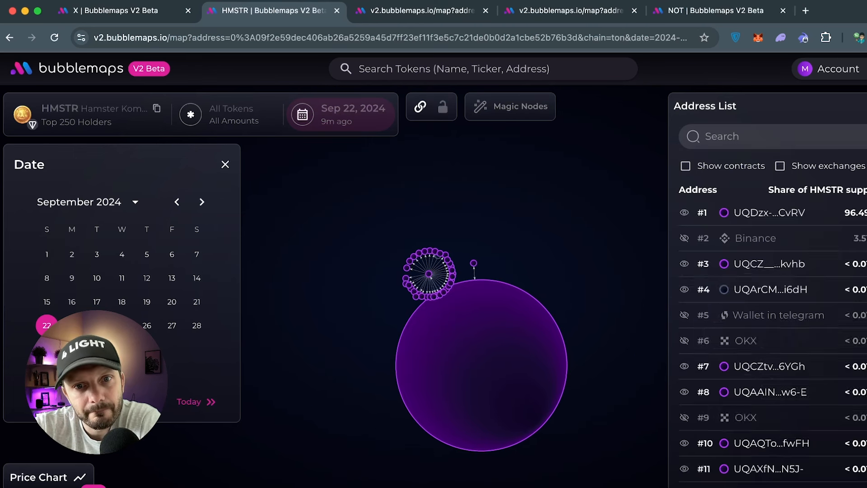
left_click(430, 343)
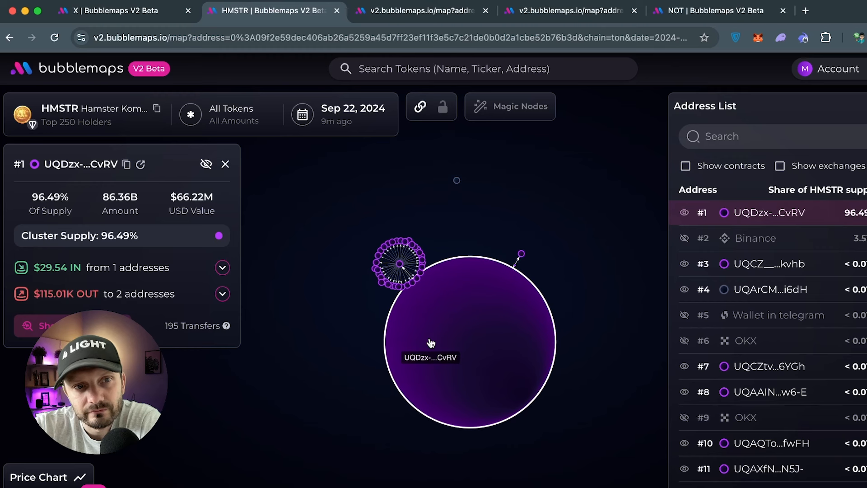
Step: Move the largest HMSTR bubble, check its cluster supply, and briefly show the Binance wallet #2 on the map before hiding it again
left_click_drag(503, 333, 456, 343)
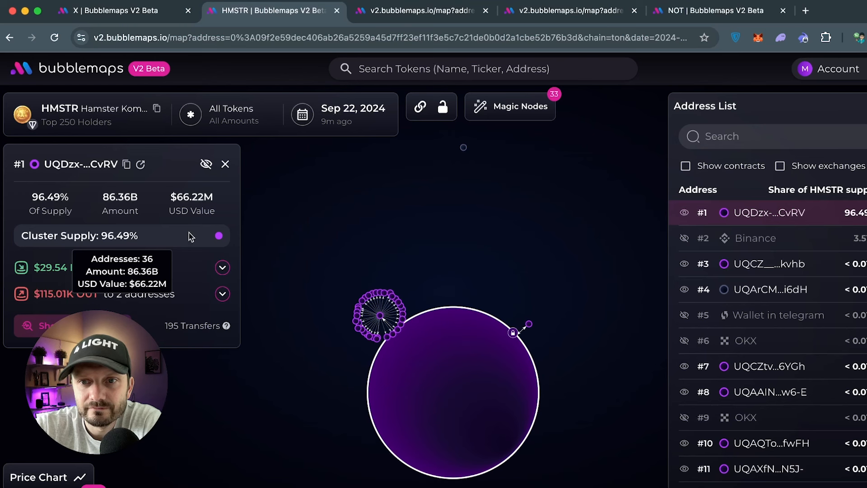
left_click(685, 239)
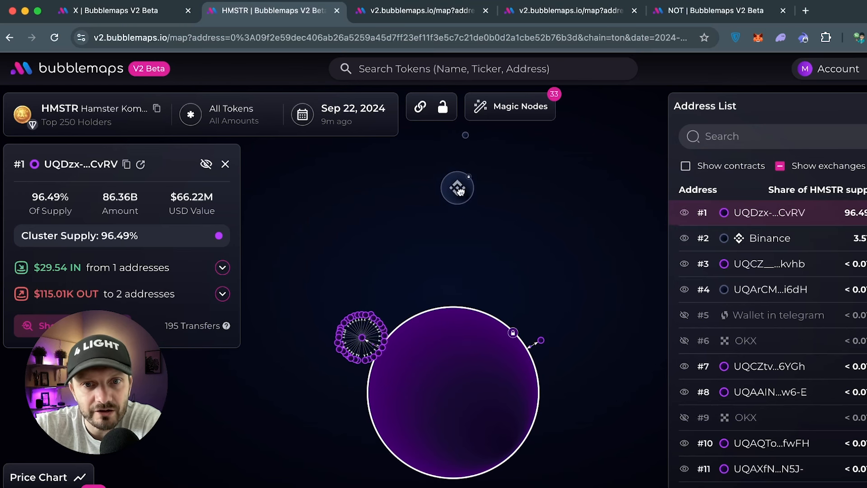
left_click(684, 238)
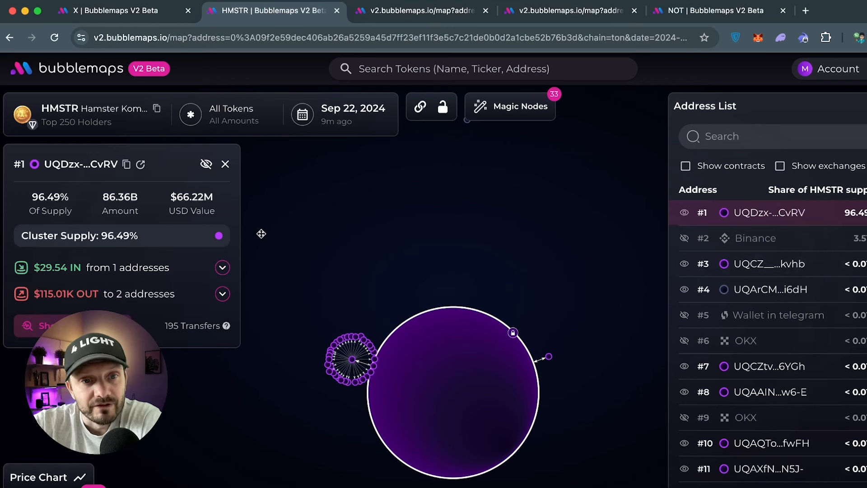
Step: Switch to the DOGS map, inspect wallet #2, and pull its bubble away from the other holders
left_click(435, 17)
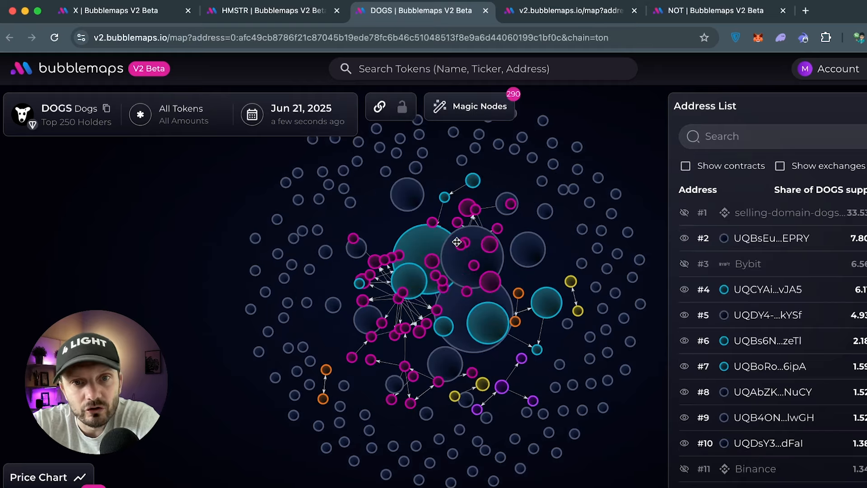
left_click(467, 307)
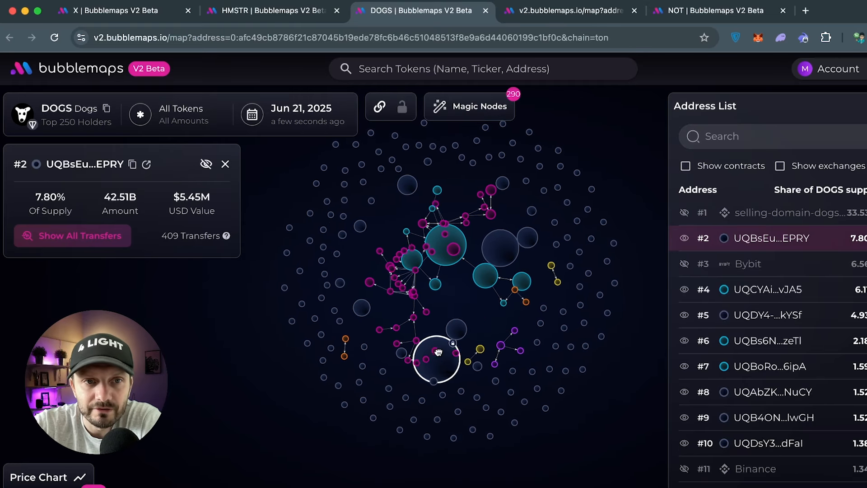
left_click_drag(550, 371, 588, 390)
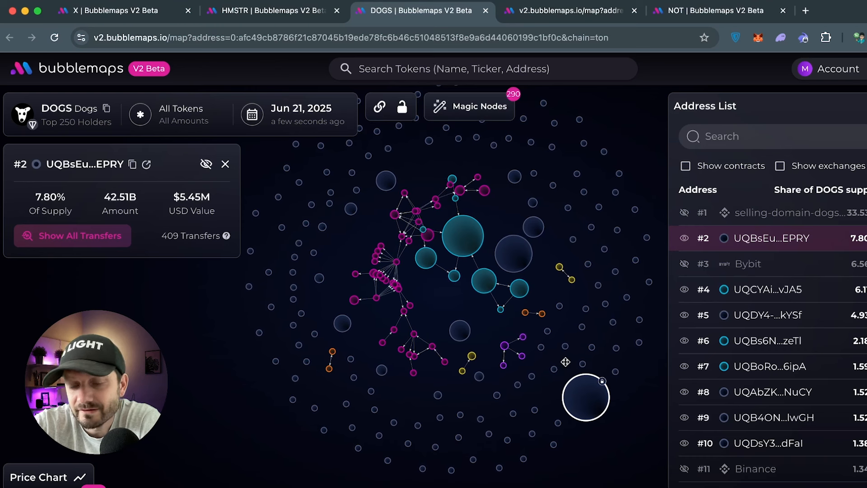
Step: Inspect the cluster supply of DOGS wallet #4, pulling its bubble clear, and of the magenta cluster's hub wallet #95
left_click(781, 289)
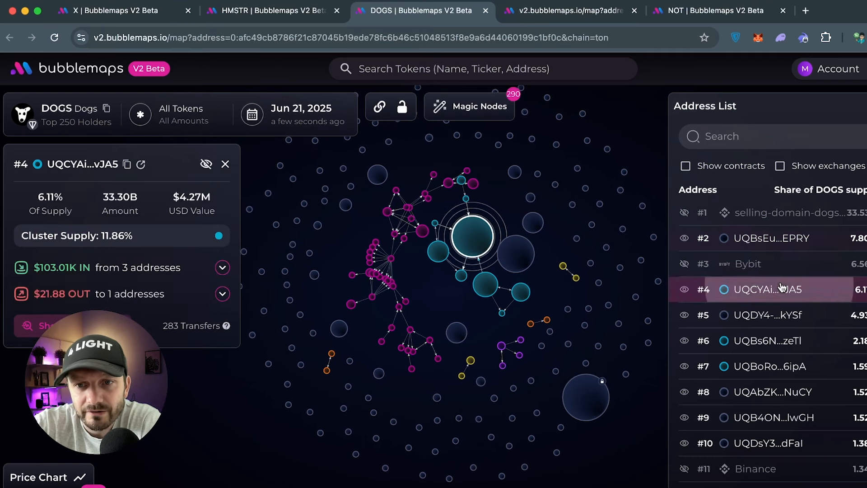
left_click_drag(480, 242, 472, 307)
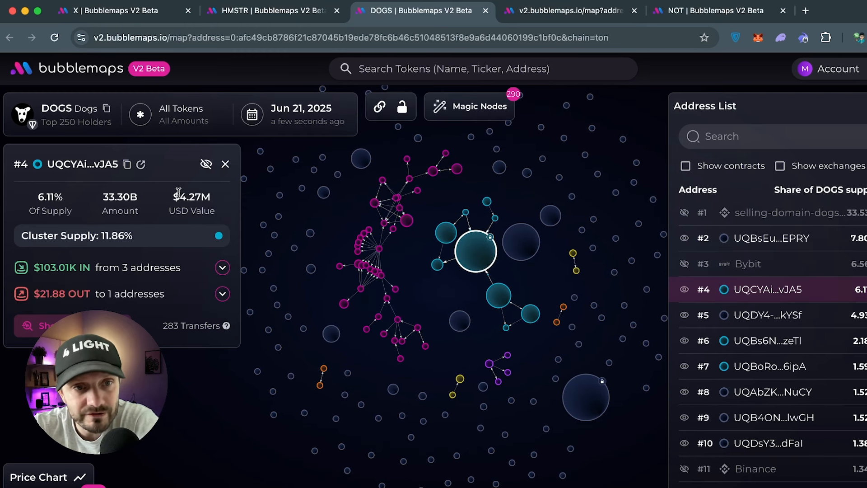
mouse_move(131, 233)
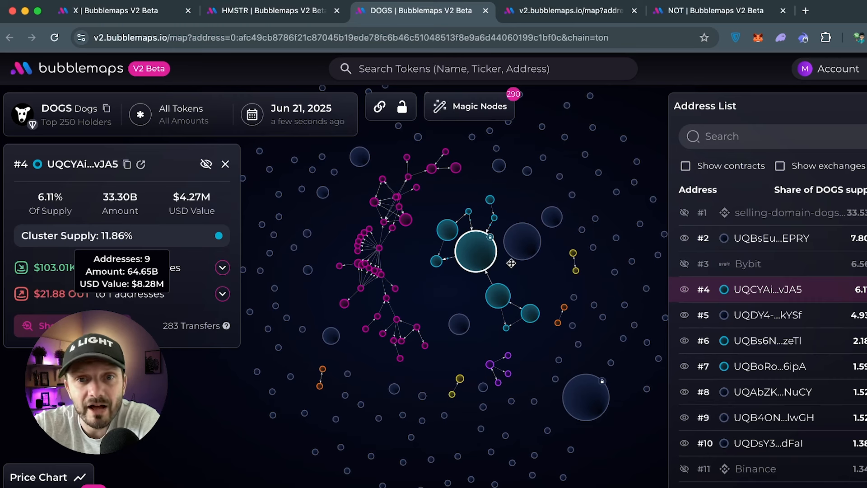
left_click(380, 248)
mouse_move(113, 236)
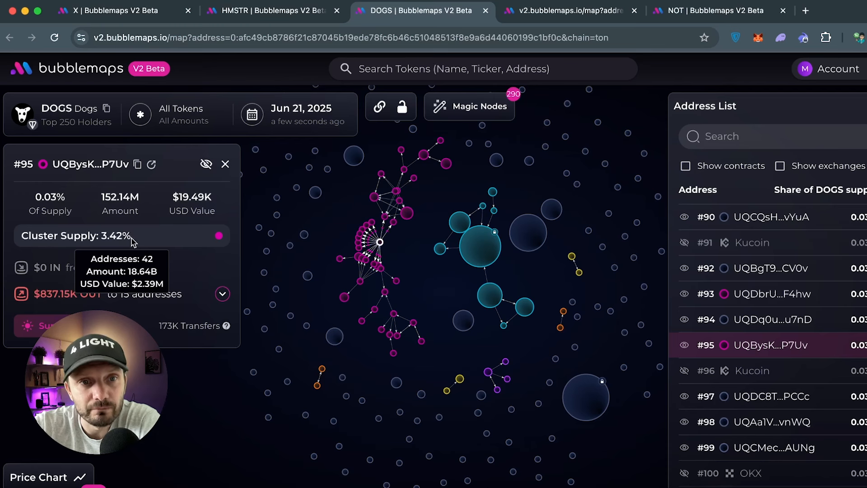
Step: Set the DOGS map date to August 13, 2024 and inspect the largest holder's cluster supply
left_click(301, 114)
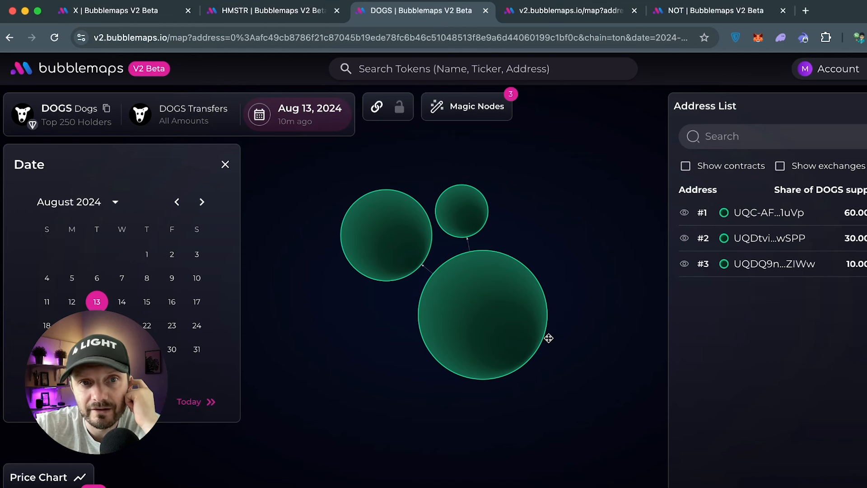
left_click(495, 333)
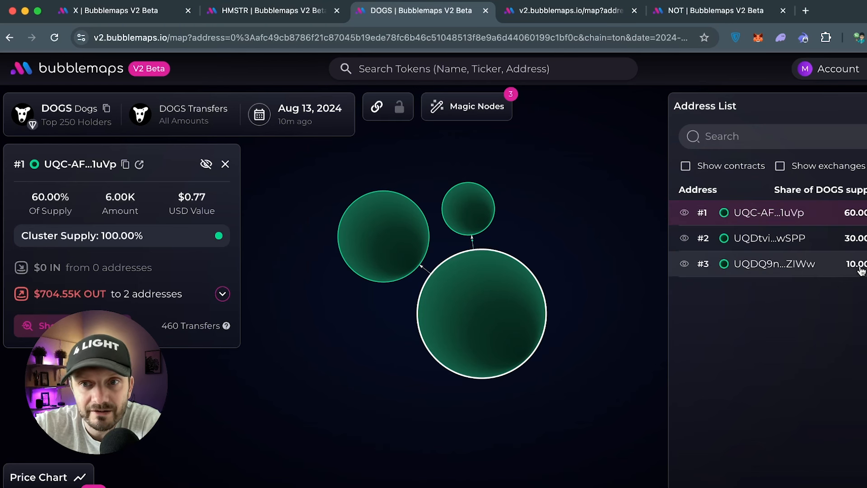
mouse_move(121, 235)
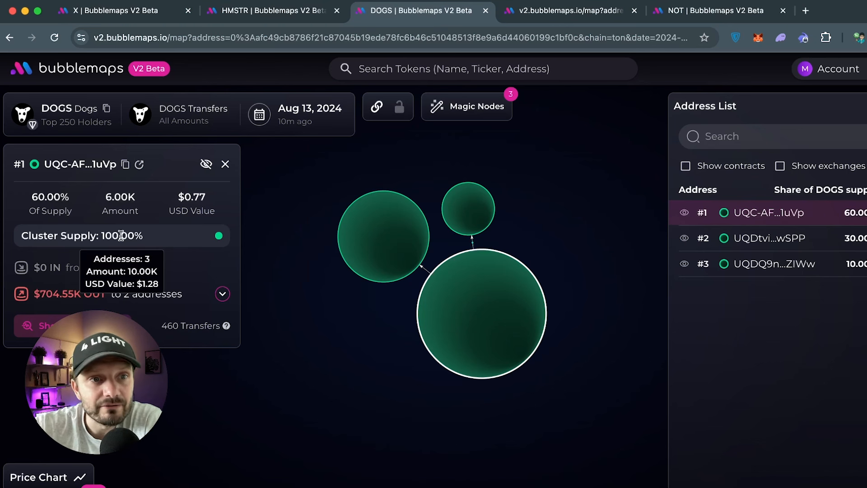
Step: Set the DOGS map date to August 31, 2024 and inspect wallet #2, the largest bubble shown
left_click(316, 118)
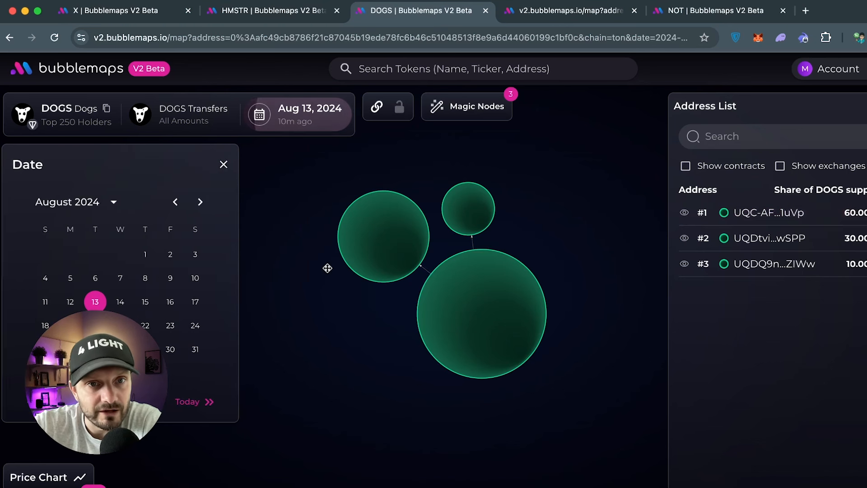
left_click(197, 350)
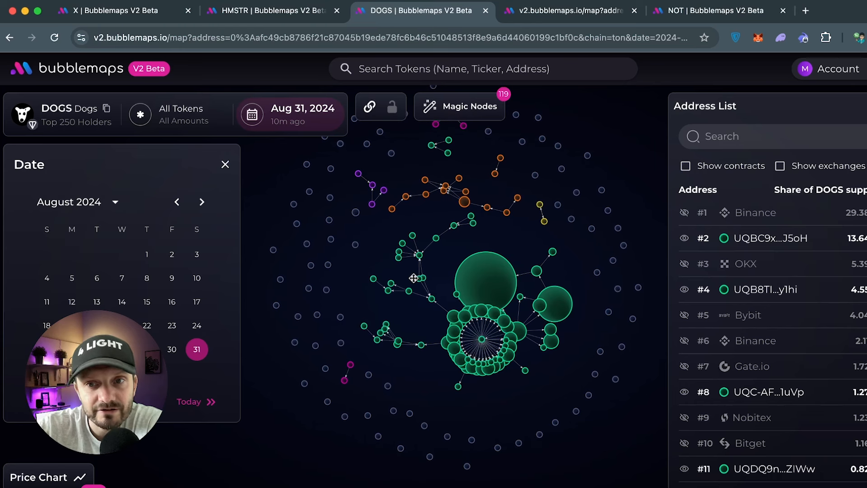
left_click(497, 299)
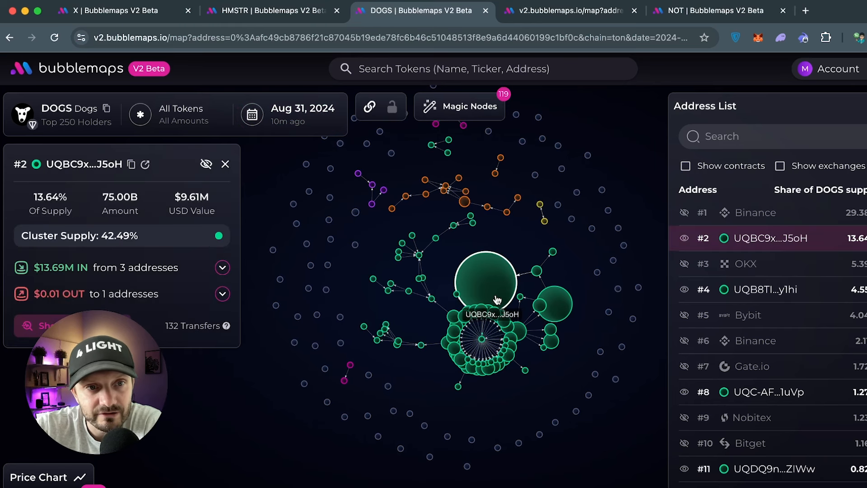
Step: Inspect the transfers and cluster supply of the green cluster's hub wallet #161, and hide that wallet from the map
left_click(482, 344)
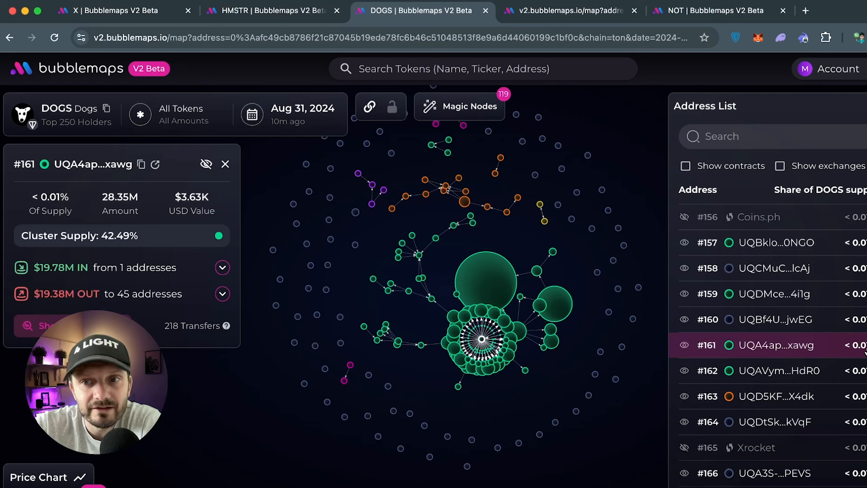
mouse_move(124, 239)
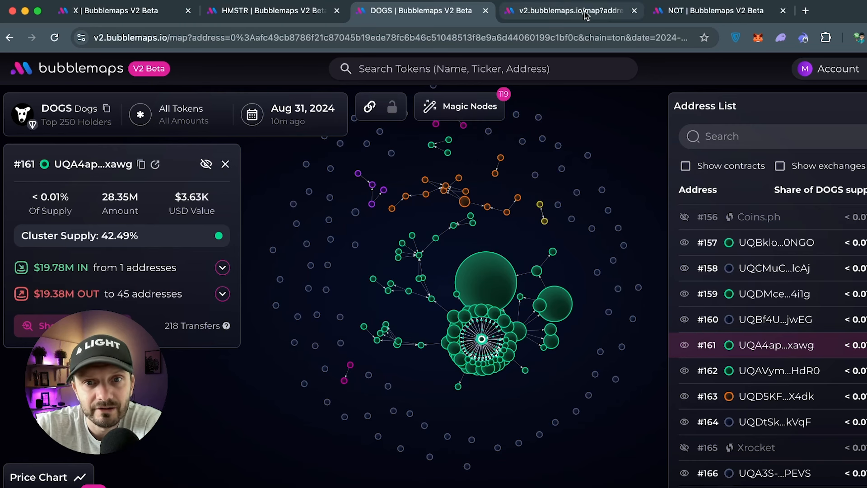
left_click_drag(530, 224, 538, 265)
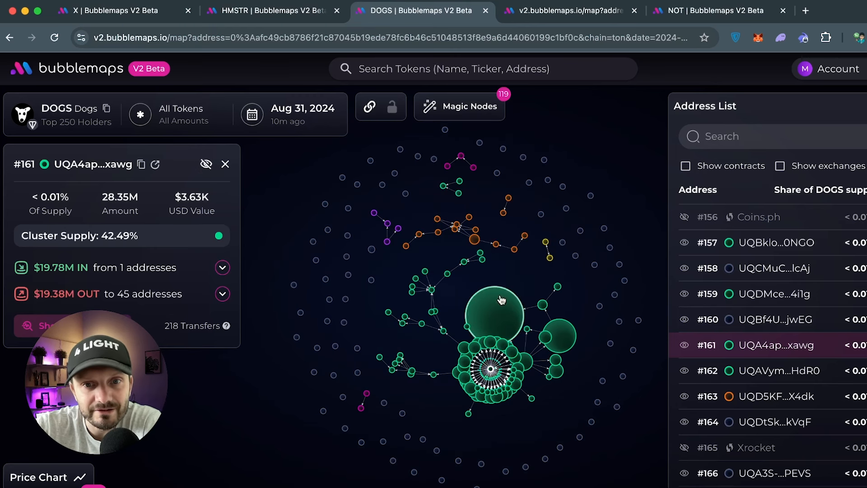
left_click(206, 164)
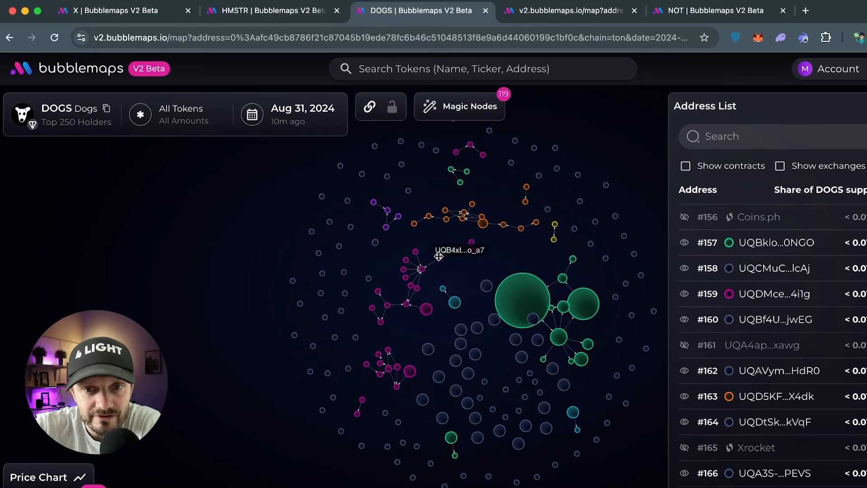
Step: Switch to the CATI map and inspect wallets #6, #5 and #1 together with their cluster supply
left_click(551, 10)
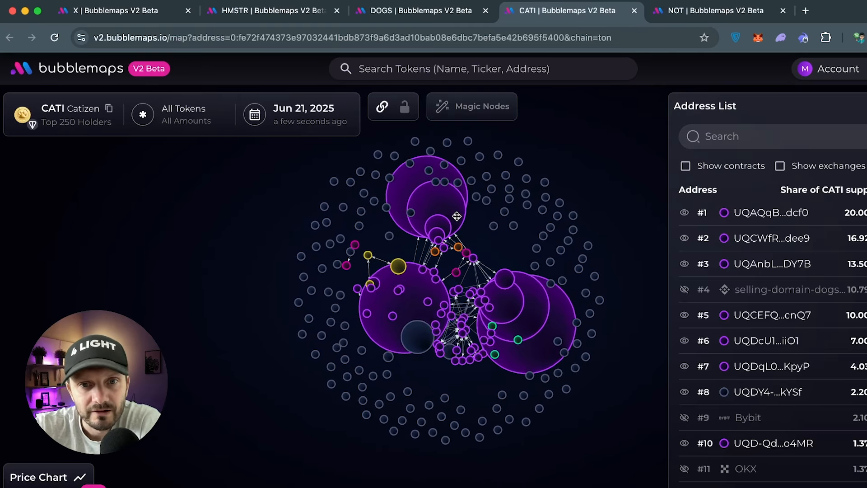
left_click(451, 192)
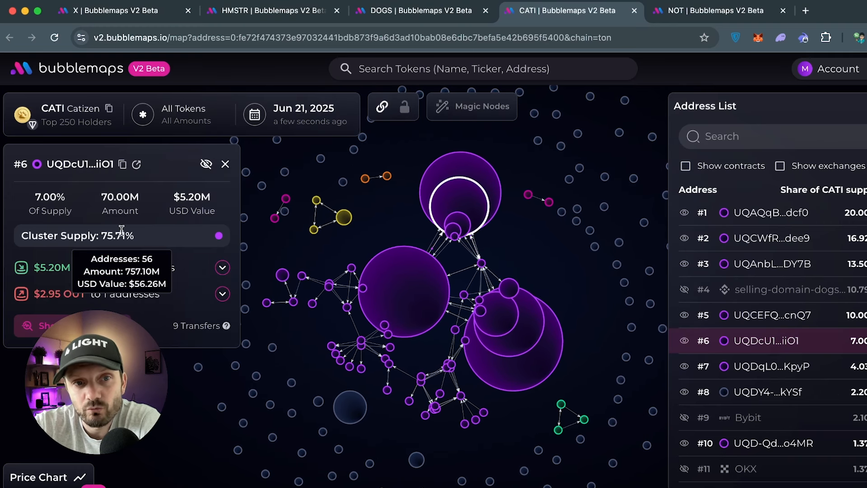
left_click(520, 336)
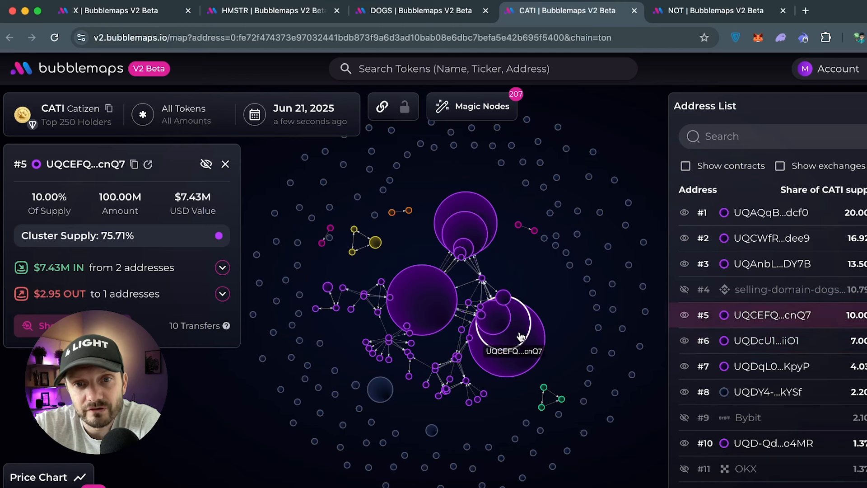
left_click(520, 366)
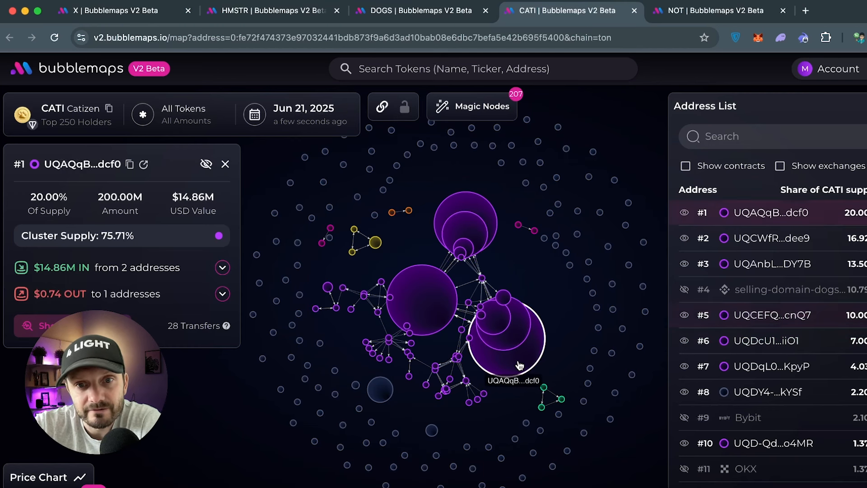
Step: Load the CATI map for August 16, 2024, inspect its only holder, and load the map for August 31, 2024
left_click(328, 113)
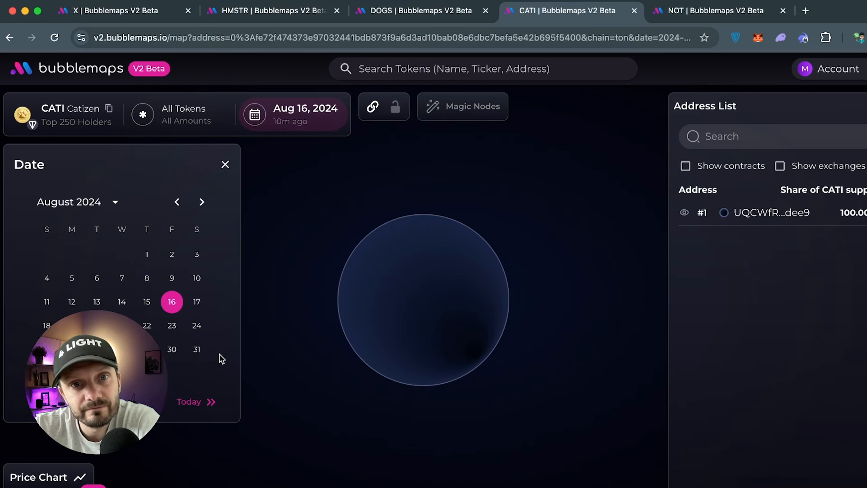
left_click(424, 273)
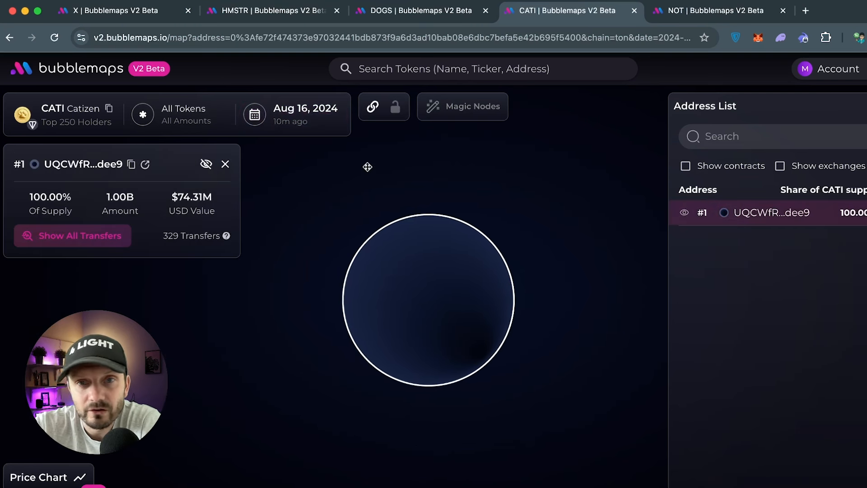
left_click(300, 121)
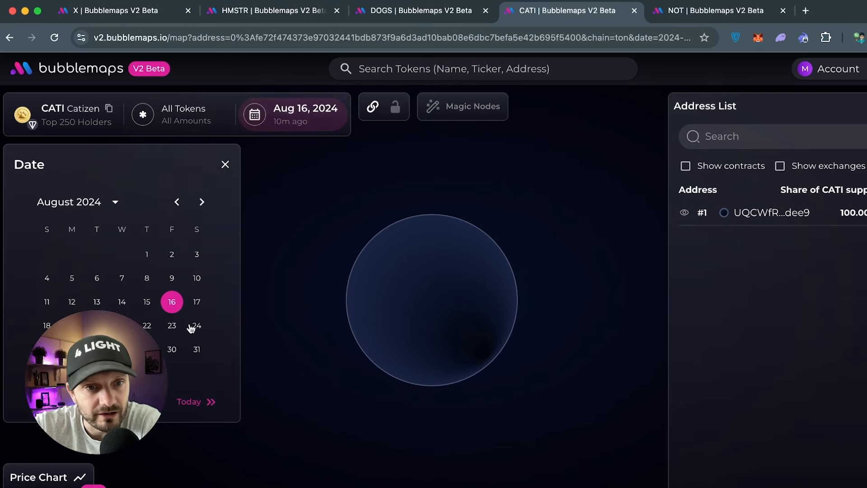
left_click(197, 350)
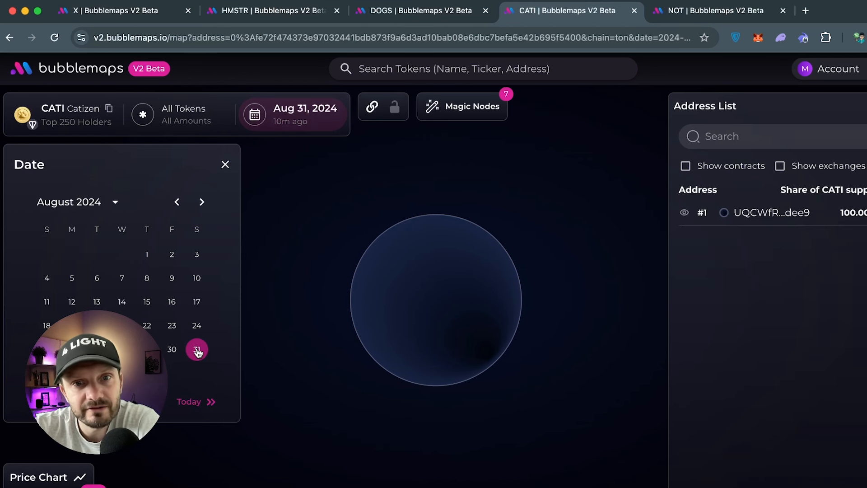
Step: Set the CATI map date to October 31, 2024 and inspect wallet #3's cluster supply
left_click(202, 201)
left_click(202, 202)
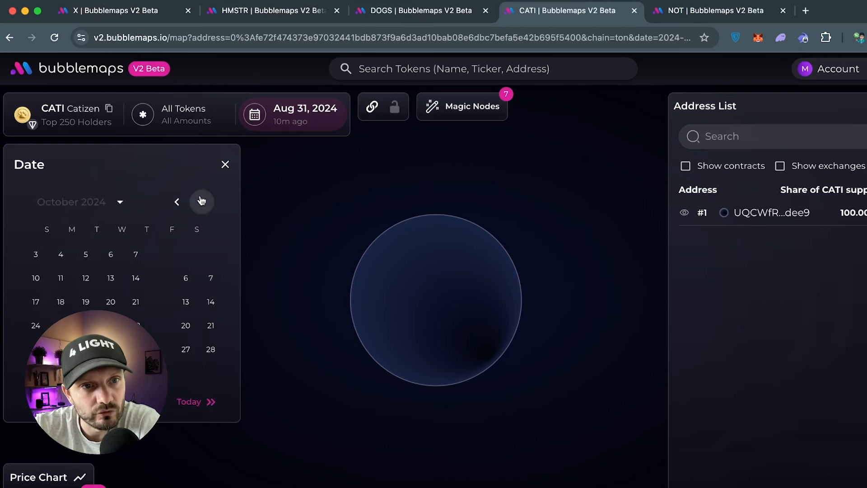
left_click(147, 349)
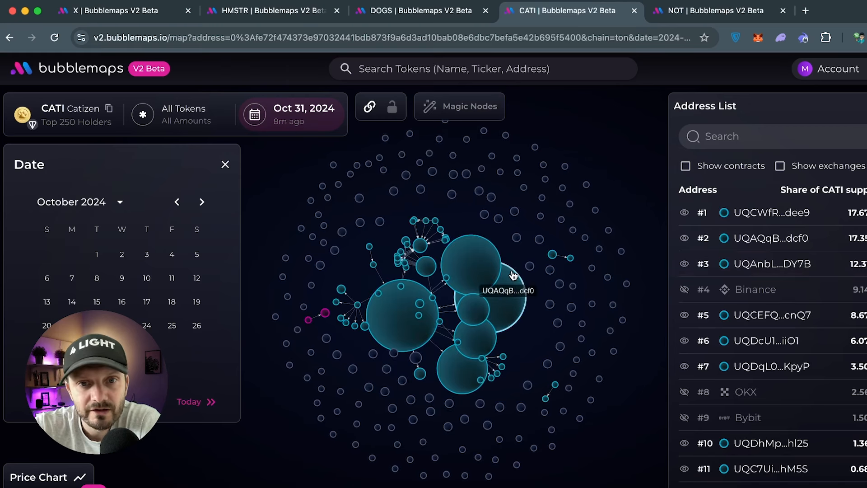
left_click(470, 261)
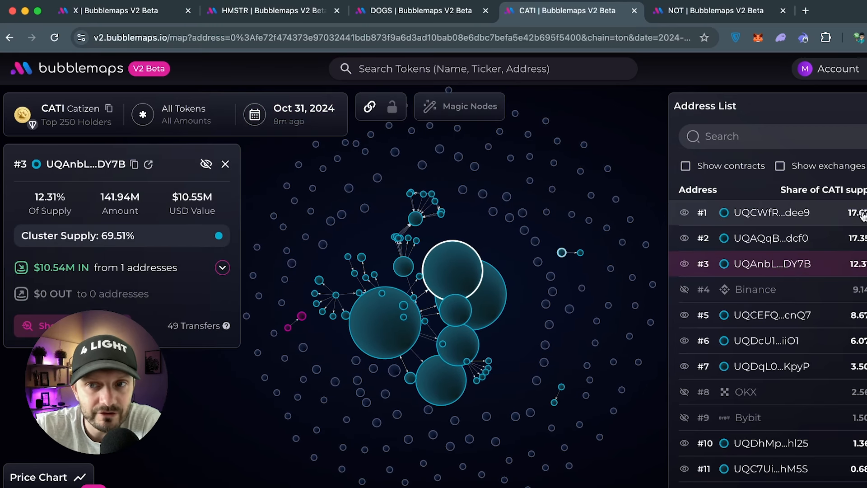
mouse_move(107, 227)
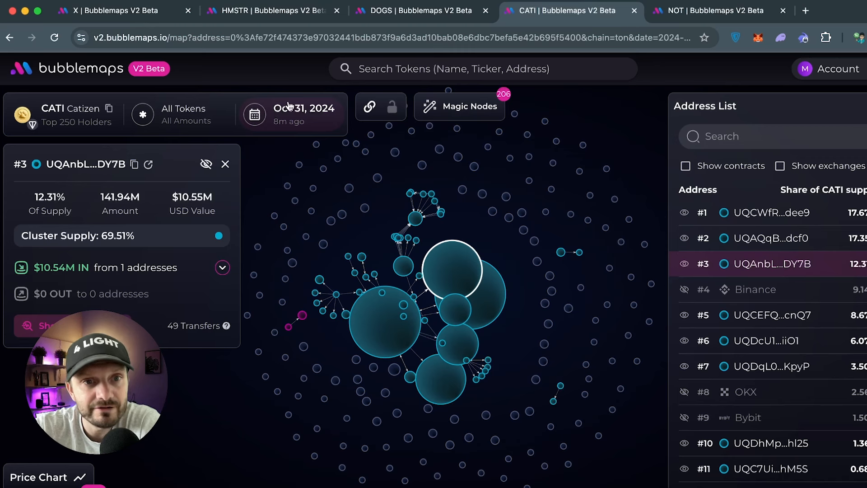
Step: Switch to the NOT map and inspect wallets #10 and #3 with the supply of their clusters
left_click(719, 11)
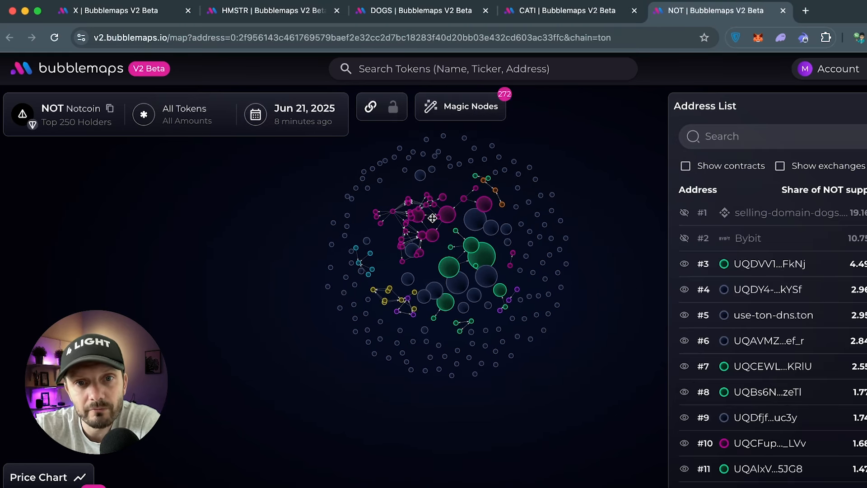
left_click(443, 208)
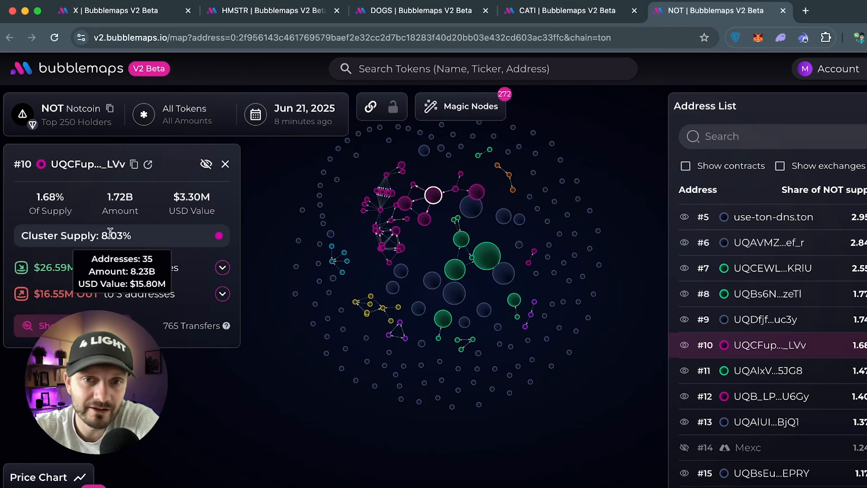
left_click(485, 255)
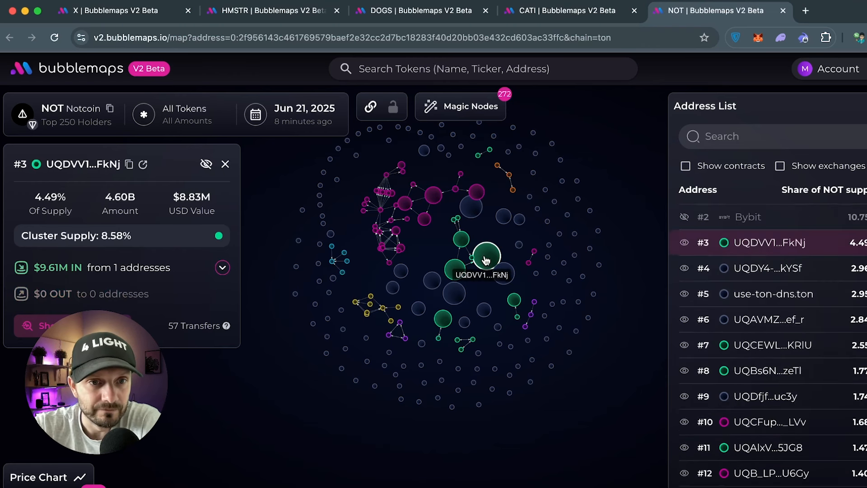
Step: Load the NOT holder map for April 22, 2024, and advance its date to August 31, 2024
mouse_move(117, 250)
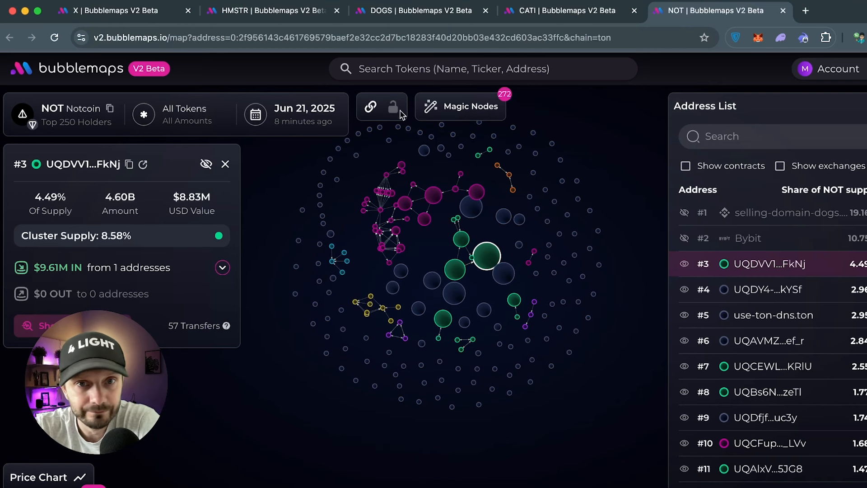
left_click(283, 115)
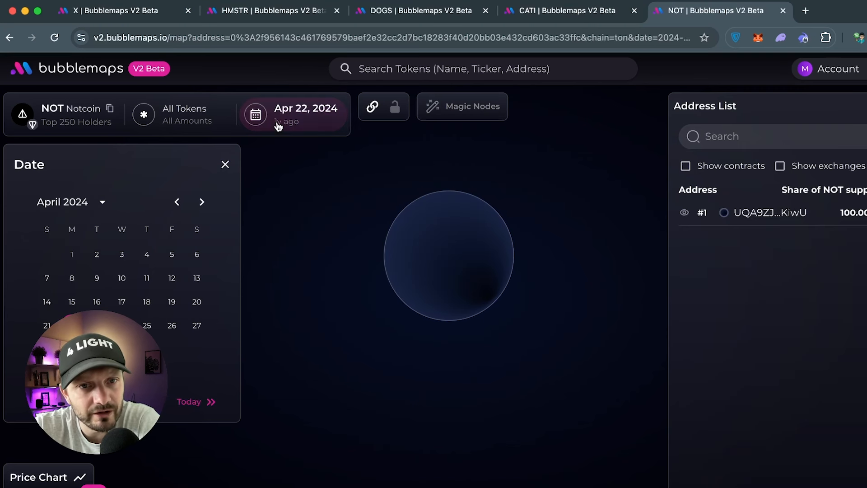
left_click(201, 202)
left_click(202, 202)
left_click(201, 202)
left_click(201, 201)
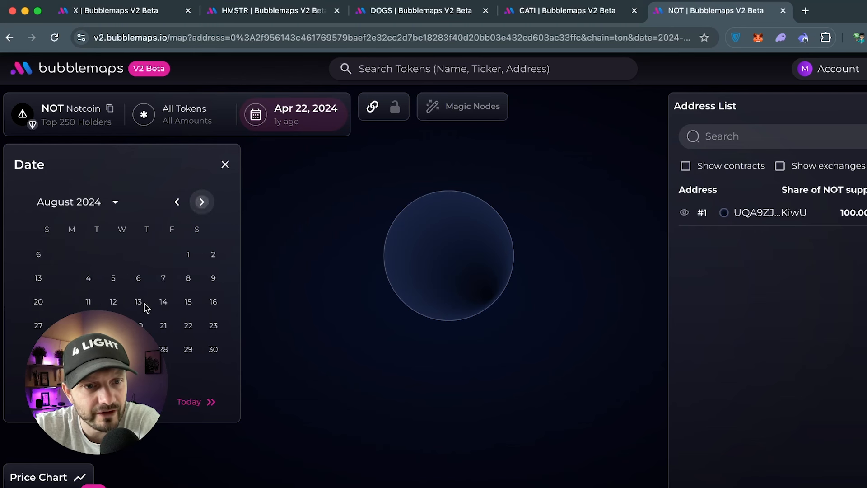
left_click(197, 350)
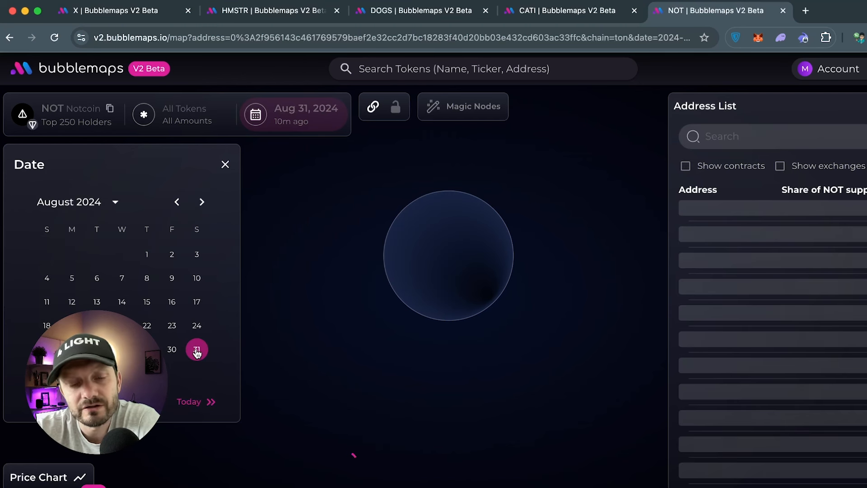
Step: Inspect wallet #2, pull its bubble away from the other holders, and toggle OKX to compare the cluster supply with the exchange shown
left_click(464, 301)
left_click_drag(465, 303, 466, 341)
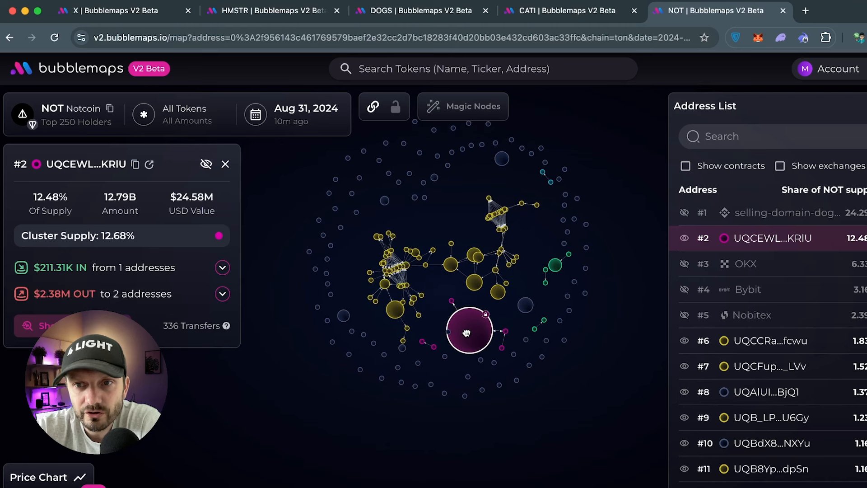
left_click(684, 265)
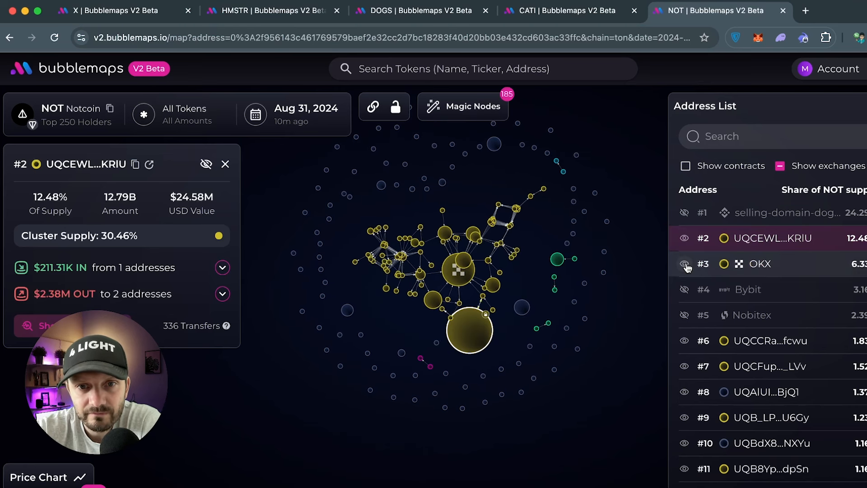
left_click(684, 264)
left_click(684, 264)
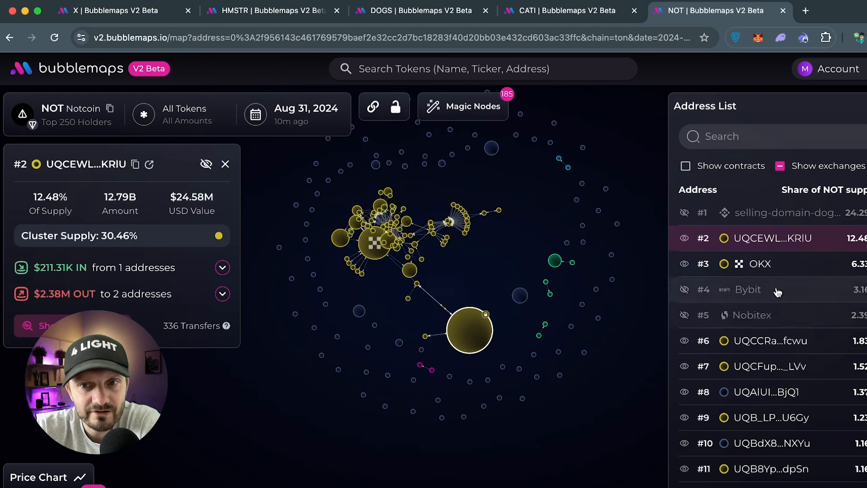
Step: Check the map with Bybit toggled on and off, and hide OKX before expanding the map with Magic Nodes
left_click(684, 290)
left_click(684, 289)
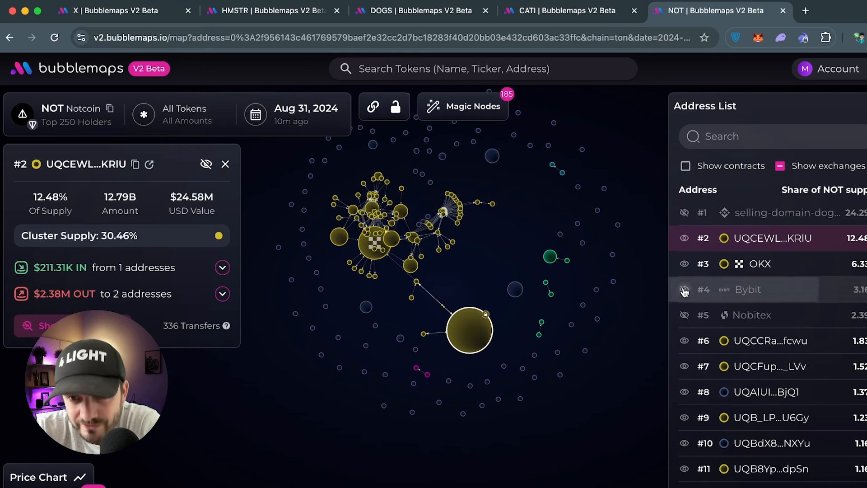
left_click(684, 264)
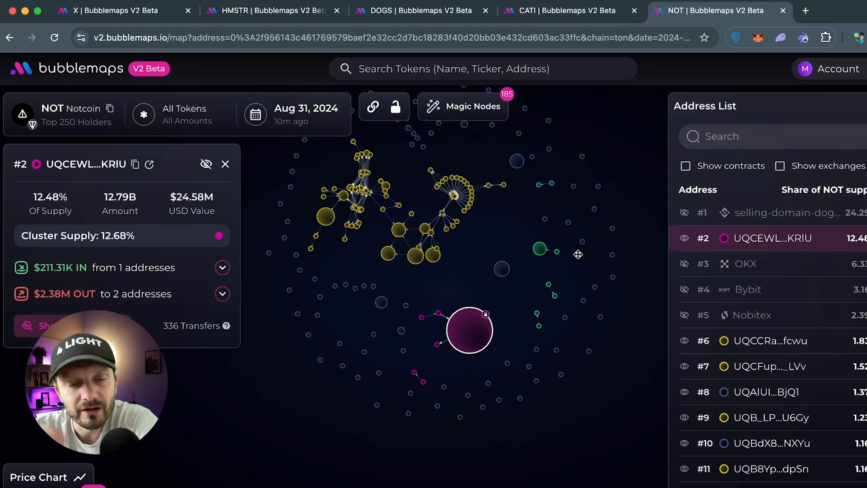
left_click(468, 113)
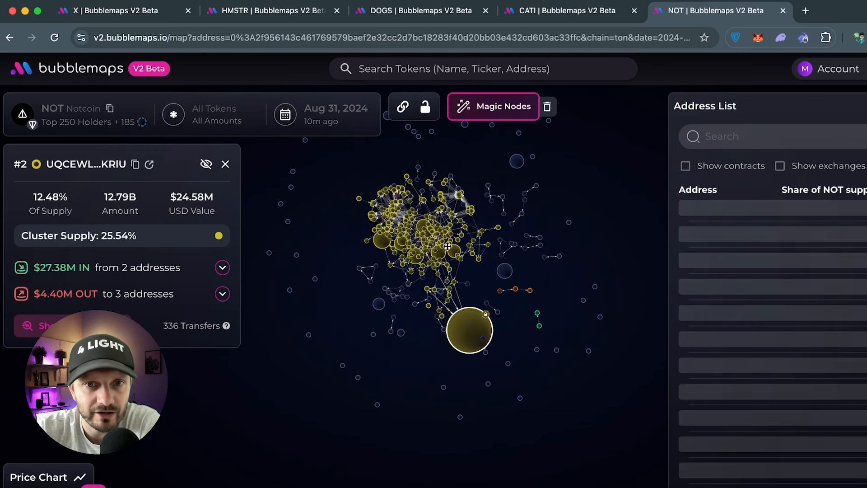